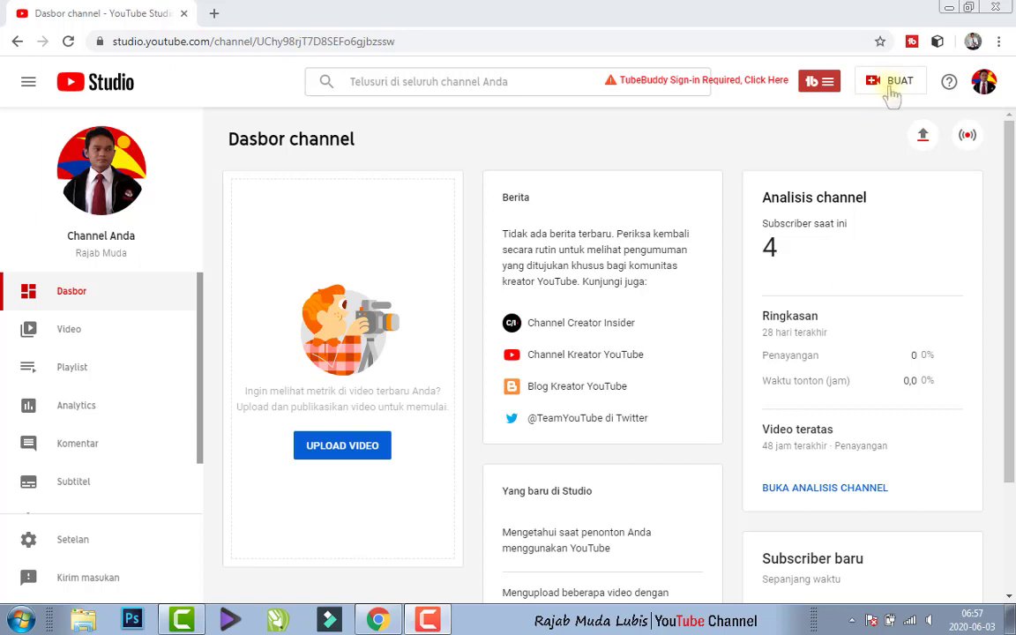
Start a new video upload on the channel and open the file selection.
{"action": "left_click", "coordinate": [900, 92]}
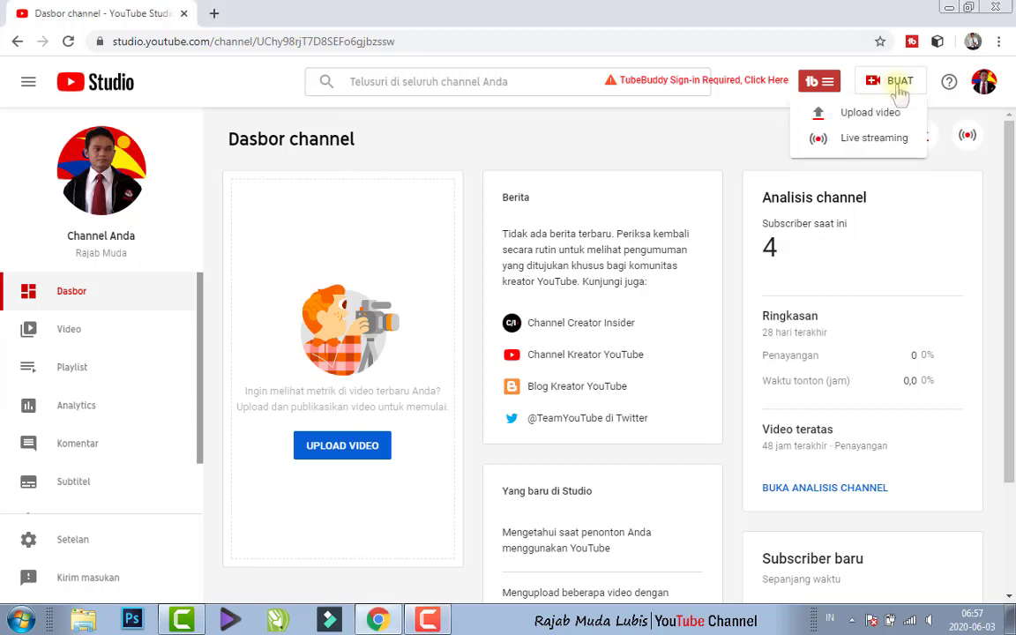
{"action": "left_click", "coordinate": [875, 117]}
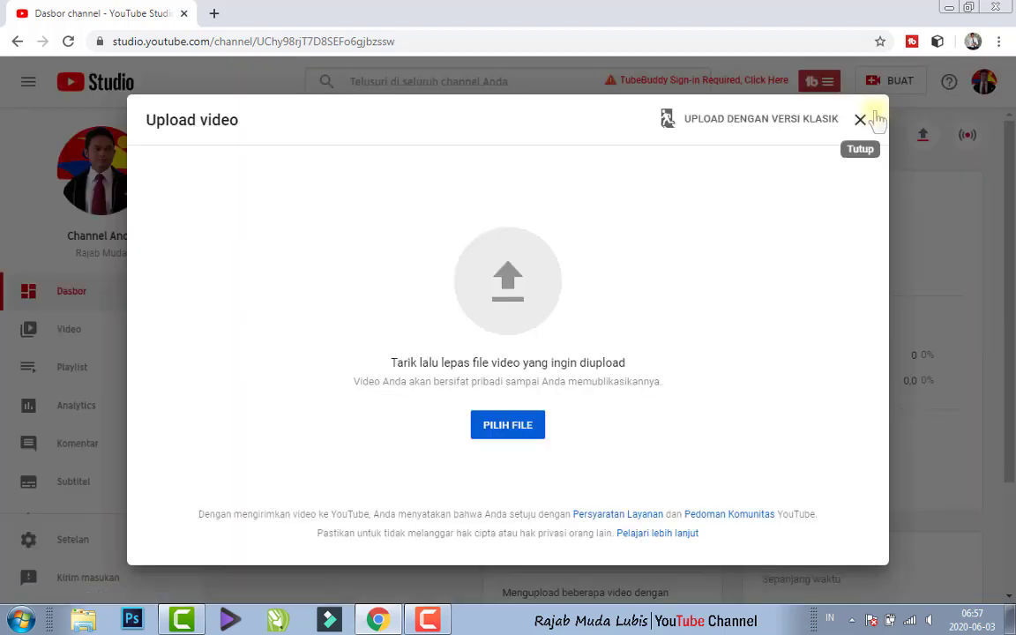
{"action": "left_click", "coordinate": [521, 434]}
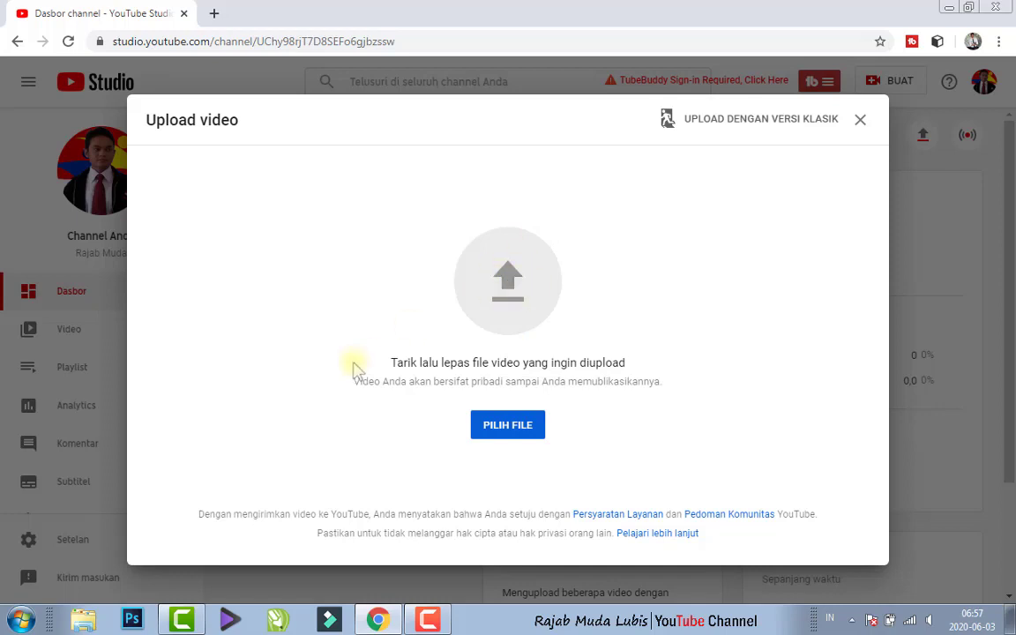
Add Pendapatan.mp4 from the Youtuber\Pendapatan folder on Local Disk (D:) to the video upload.
{"action": "left_click", "coordinate": [84, 620]}
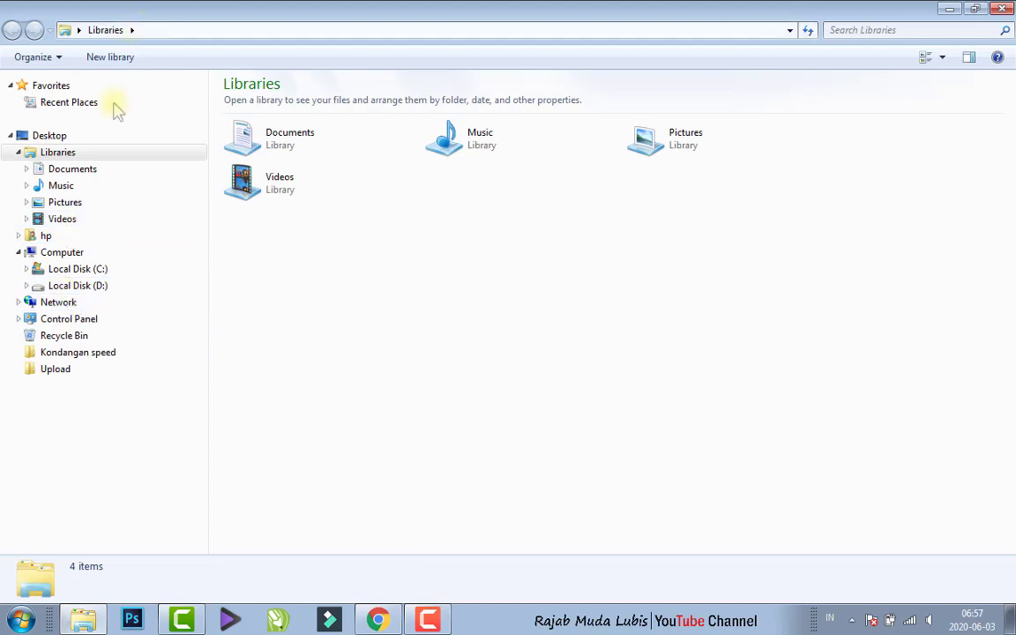
{"action": "left_click", "coordinate": [71, 285]}
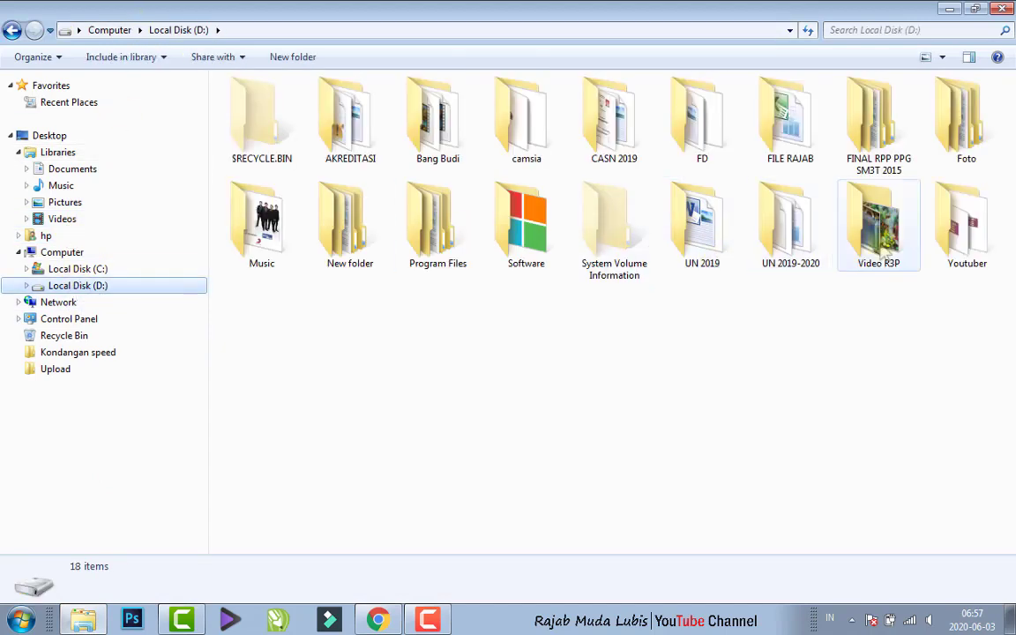
{"action": "double_click", "coordinate": [953, 228]}
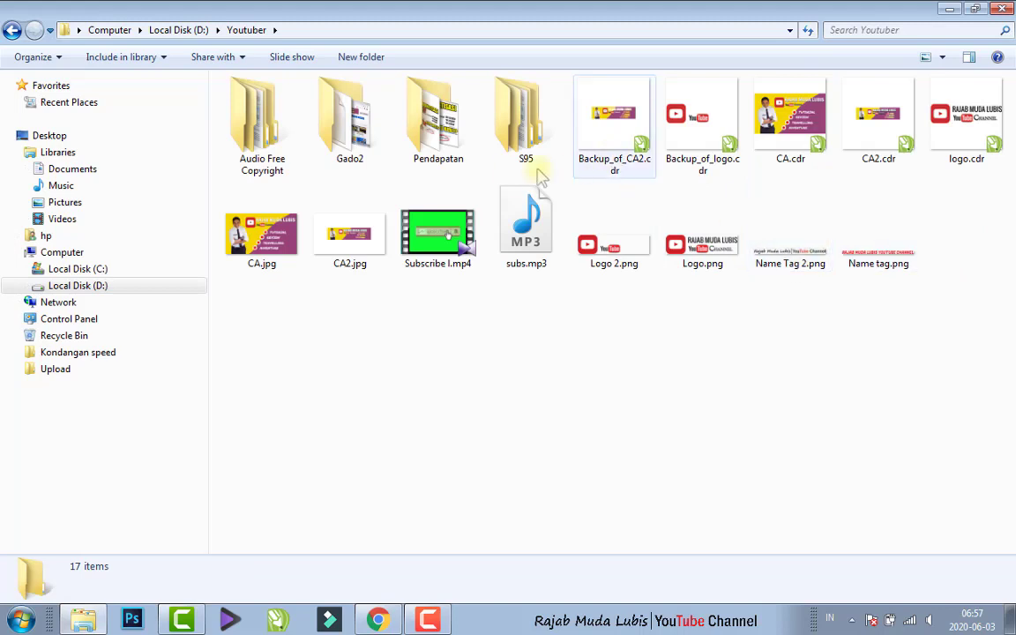
{"action": "double_click", "coordinate": [447, 152]}
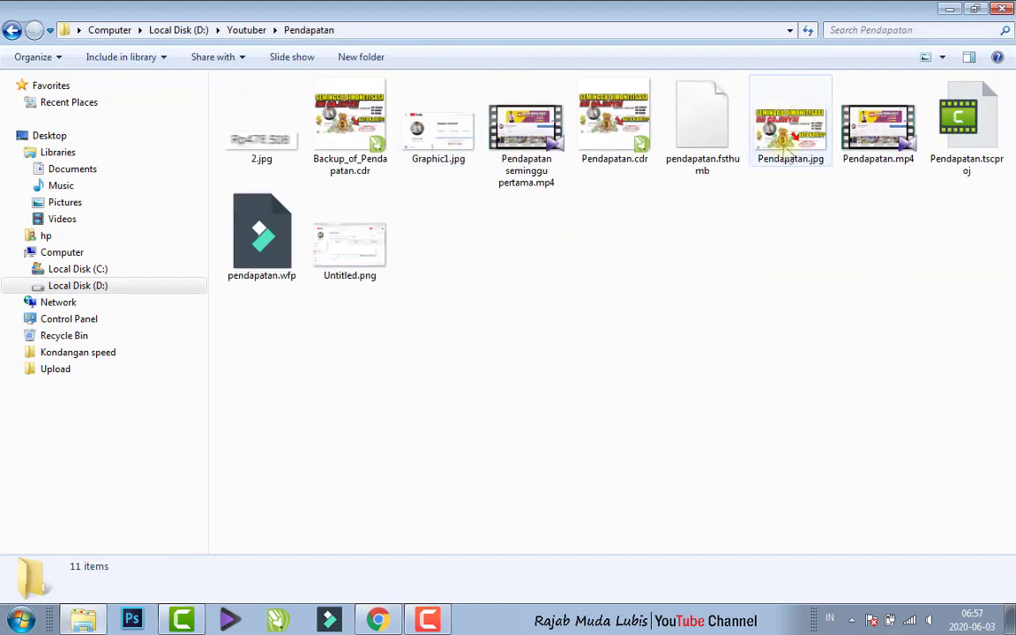
{"action": "left_click", "coordinate": [871, 155]}
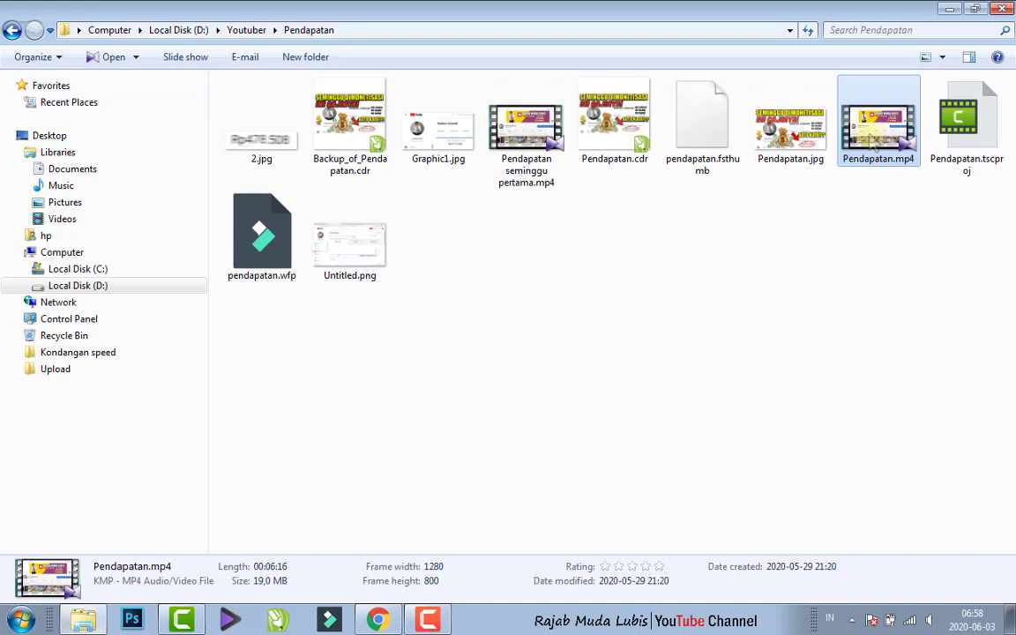
{"action": "left_click_drag", "start_coordinate": [873, 148], "coordinate": [509, 298]}
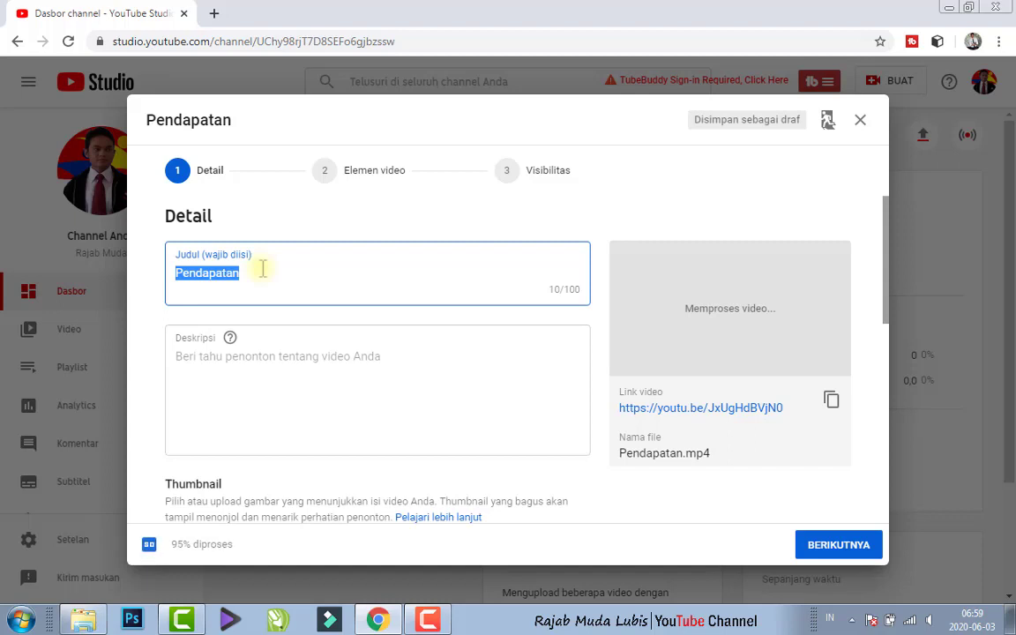
Replace the video title with "SEMINGGU DIMONETISASI, INI PENGHASILANNYA!! AUTO KAYA!??".
{"action": "type", "text": "SEMINGGU"}
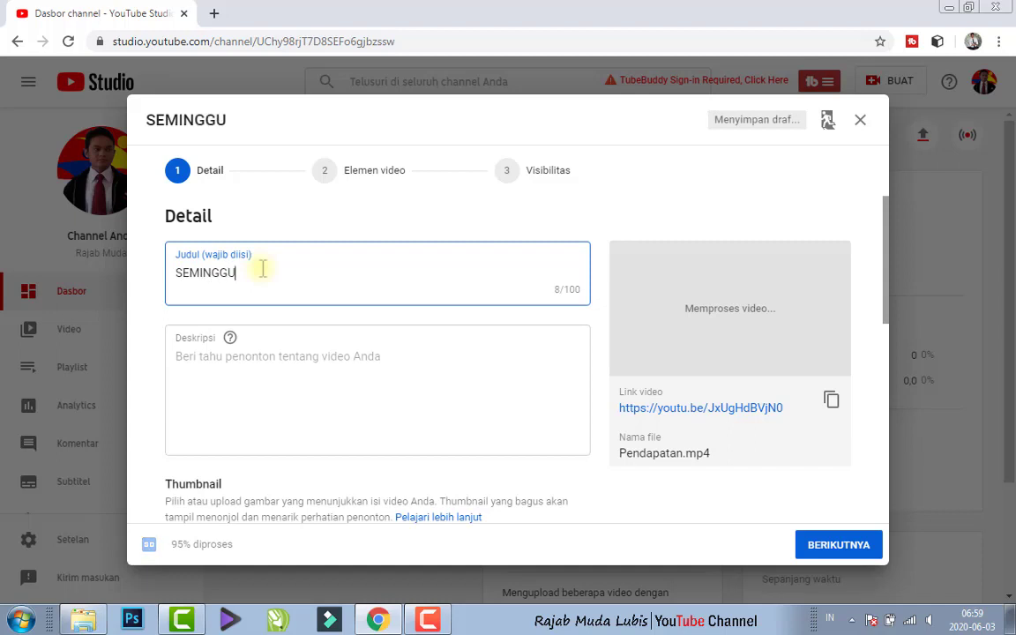
{"action": "type", "text": " DIMONETISA"}
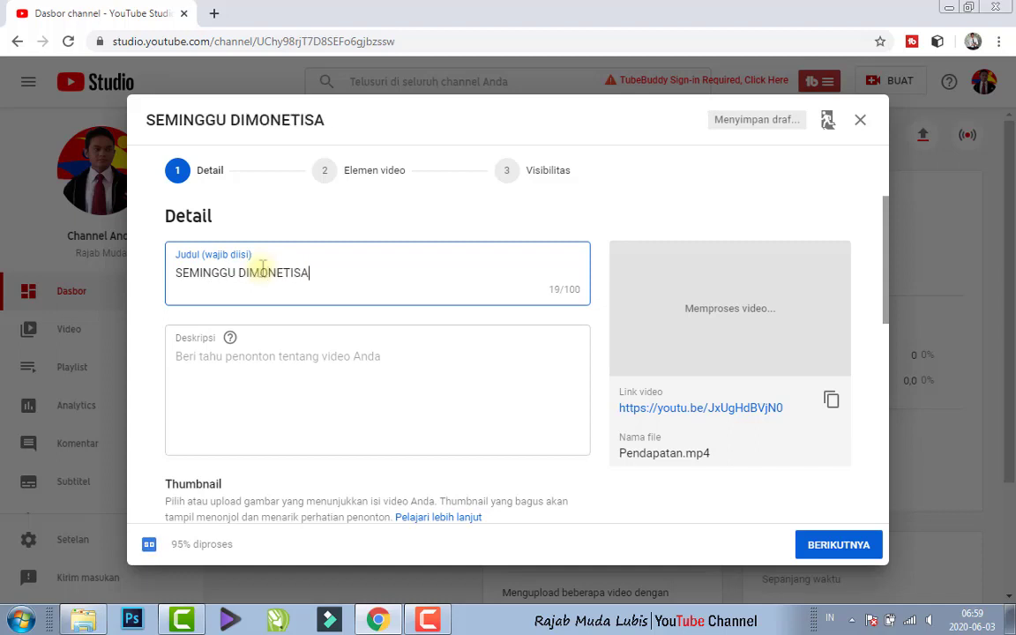
{"action": "type", "text": "SI, IN"}
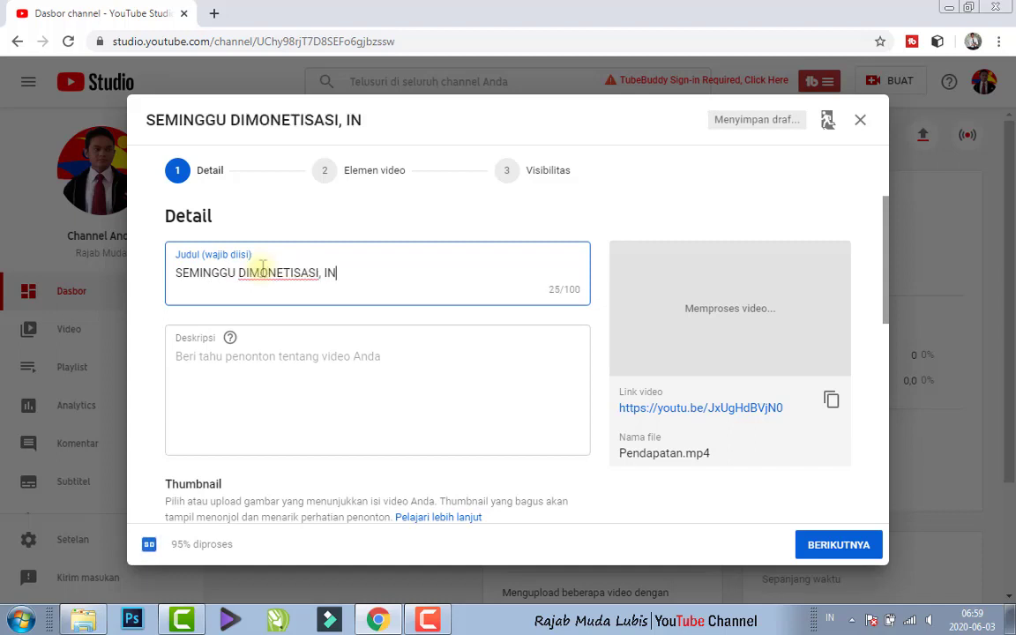
{"action": "type", "text": "I PENG"}
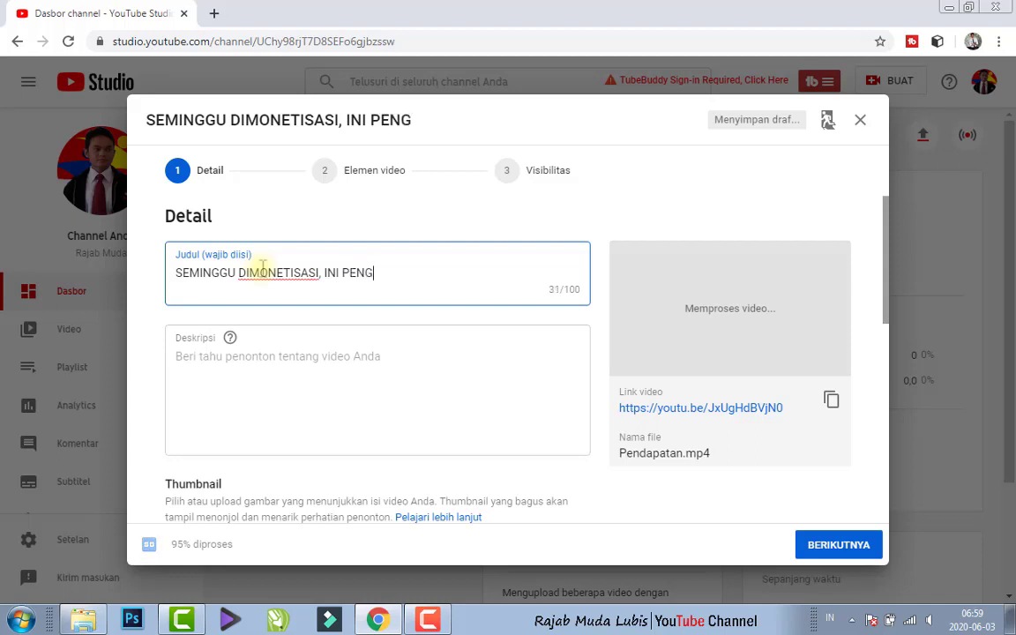
{"action": "type", "text": "HASILANNYA!!"}
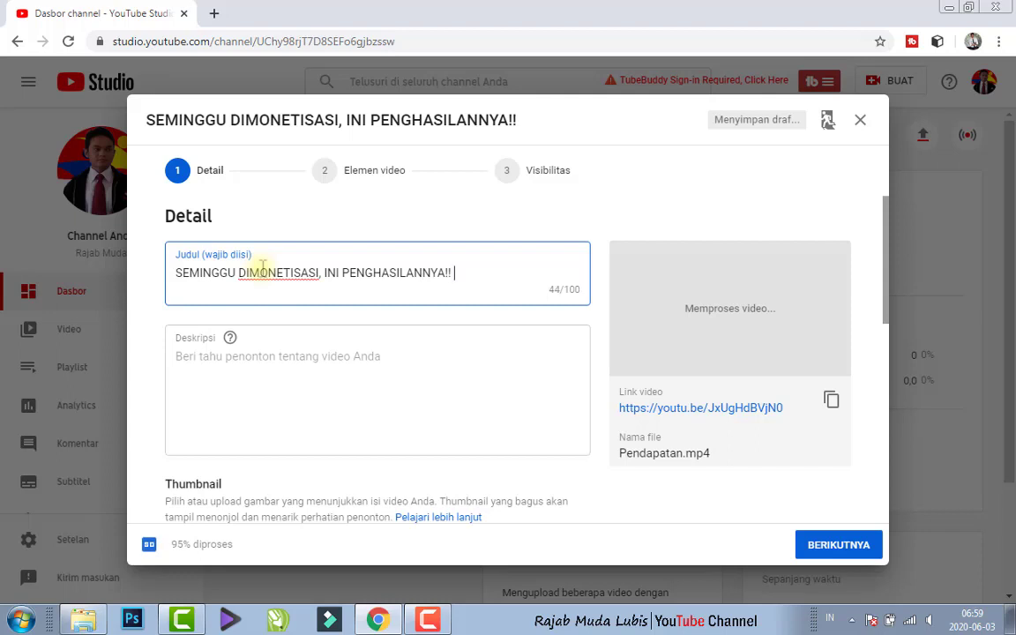
{"action": "type", "text": " aUTA"}
{"action": "key", "text": "BackSpace"}
{"action": "key", "text": "BackSpace"}
{"action": "key", "text": "BackSpace"}
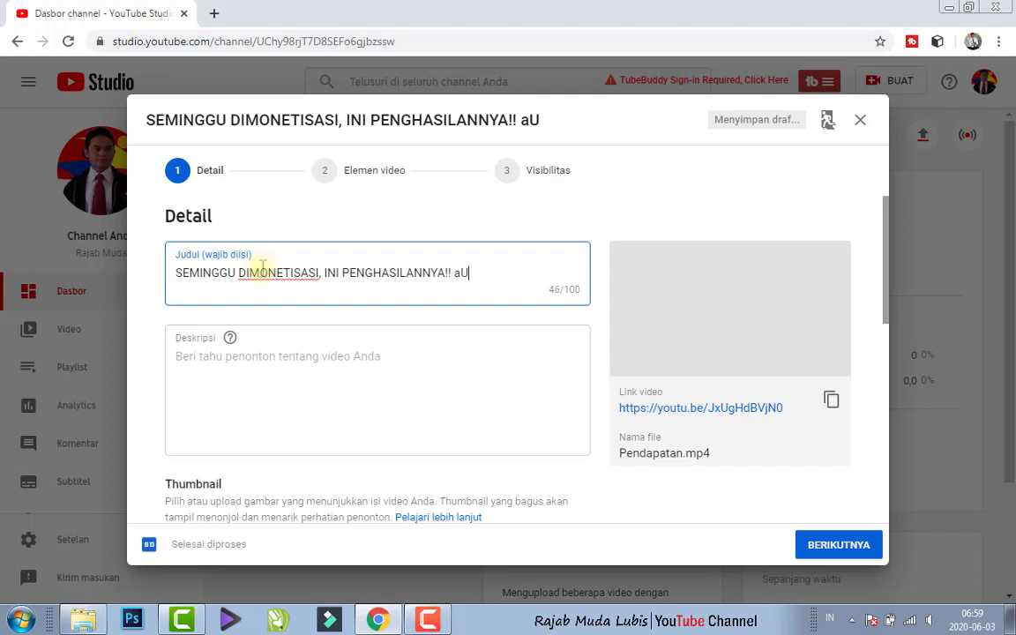
{"action": "key", "text": "BackSpace"}
{"action": "type", "text": "AUTA"}
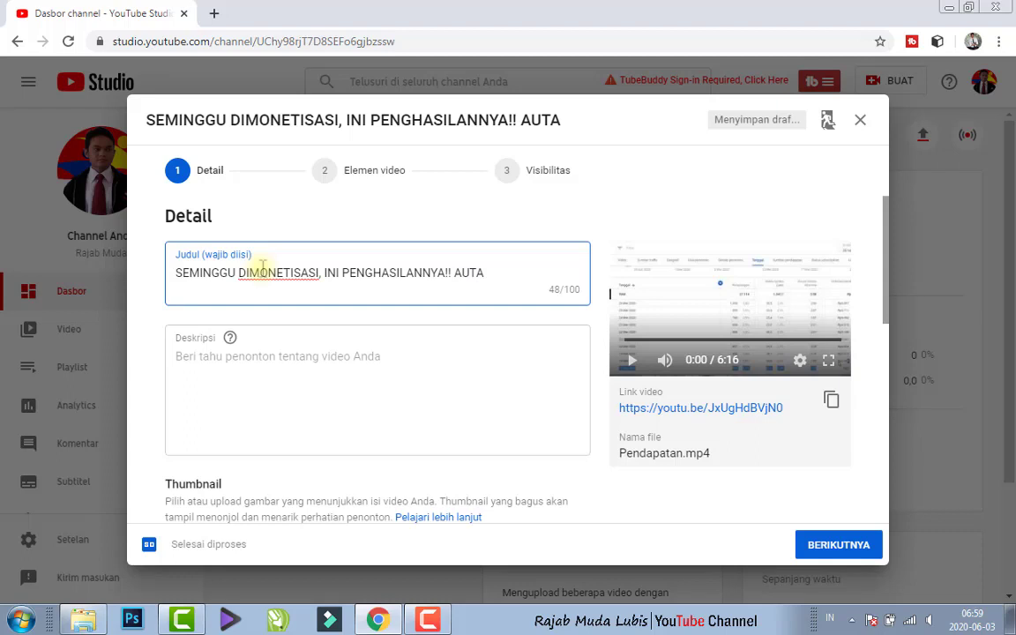
{"action": "key", "text": "BackSpace"}
{"action": "type", "text": "O KAYA"}
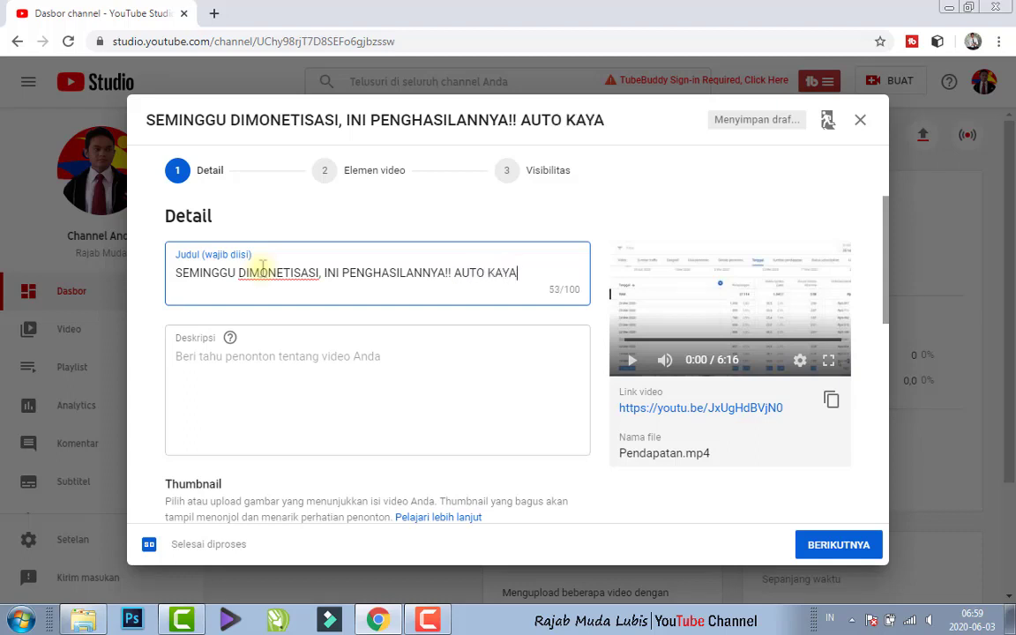
{"action": "type", "text": "!??"}
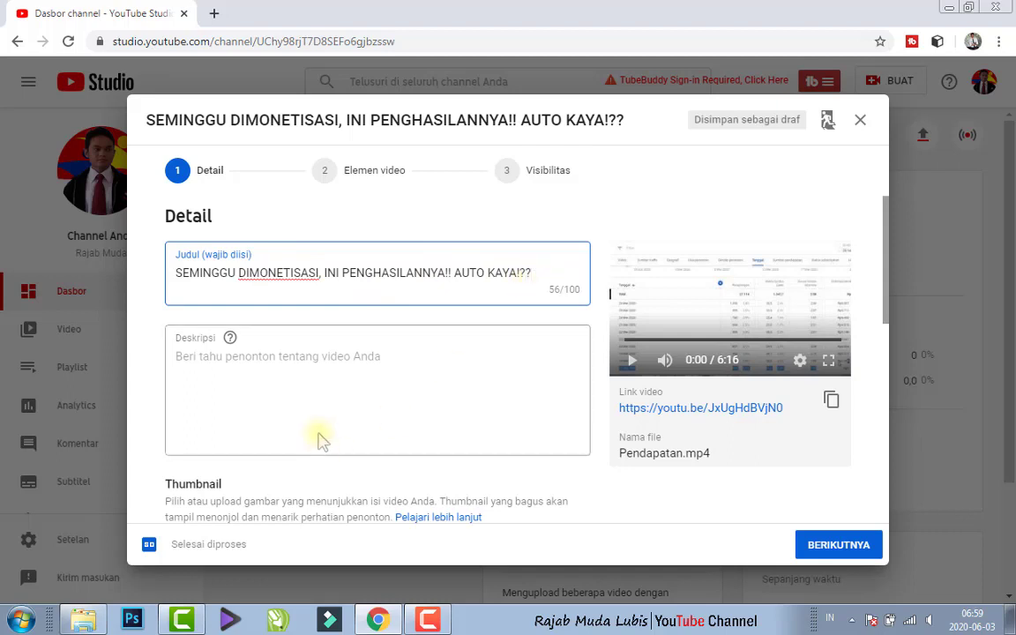
Begin the video description with "Di video kali ini saya akan berbagi tentang penghasilan dari youtube setelah seminggu dimonetisasi.".
{"action": "left_click", "coordinate": [252, 366]}
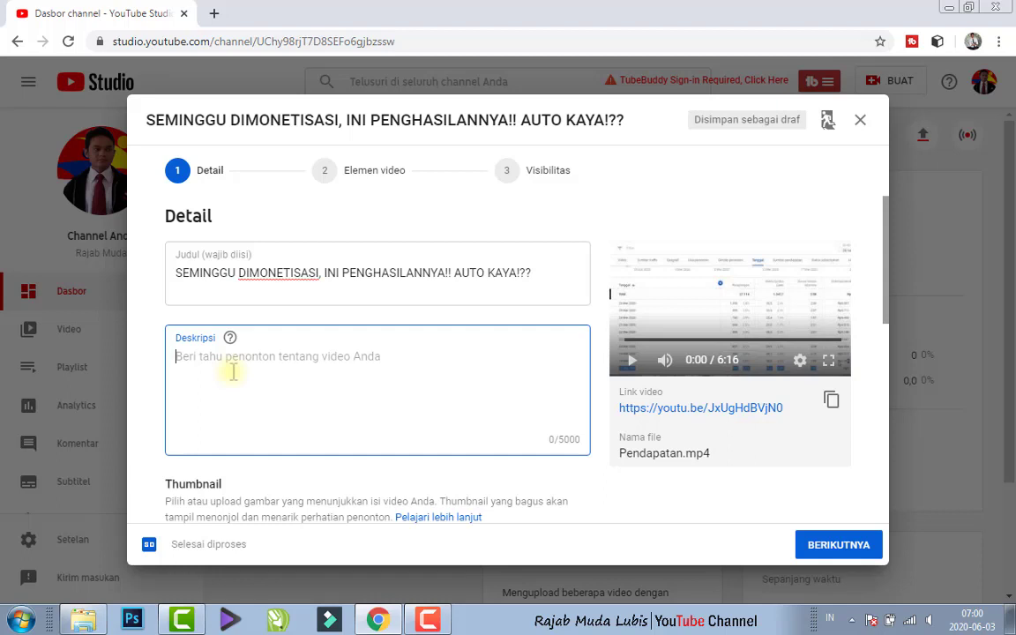
{"action": "type", "text": "D"}
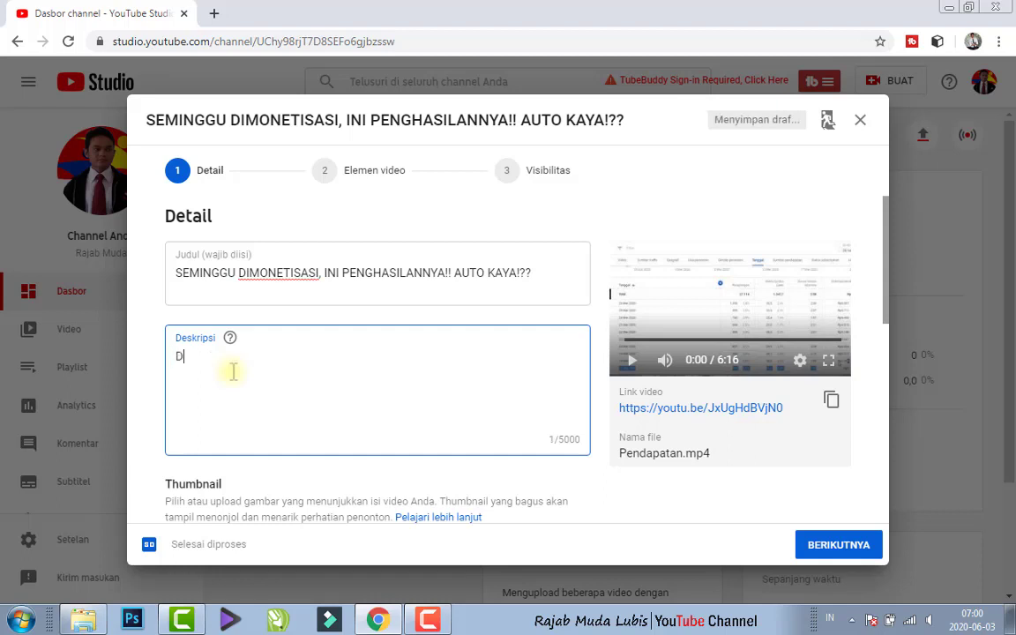
{"action": "type", "text": "i video kali ini saya"}
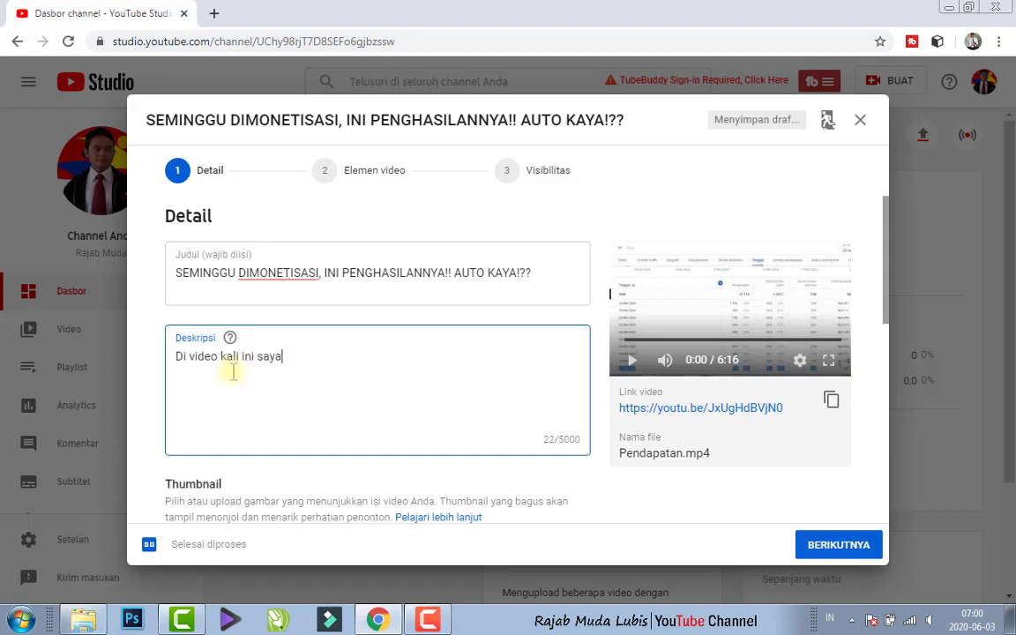
{"action": "type", "text": " akan berbagi"}
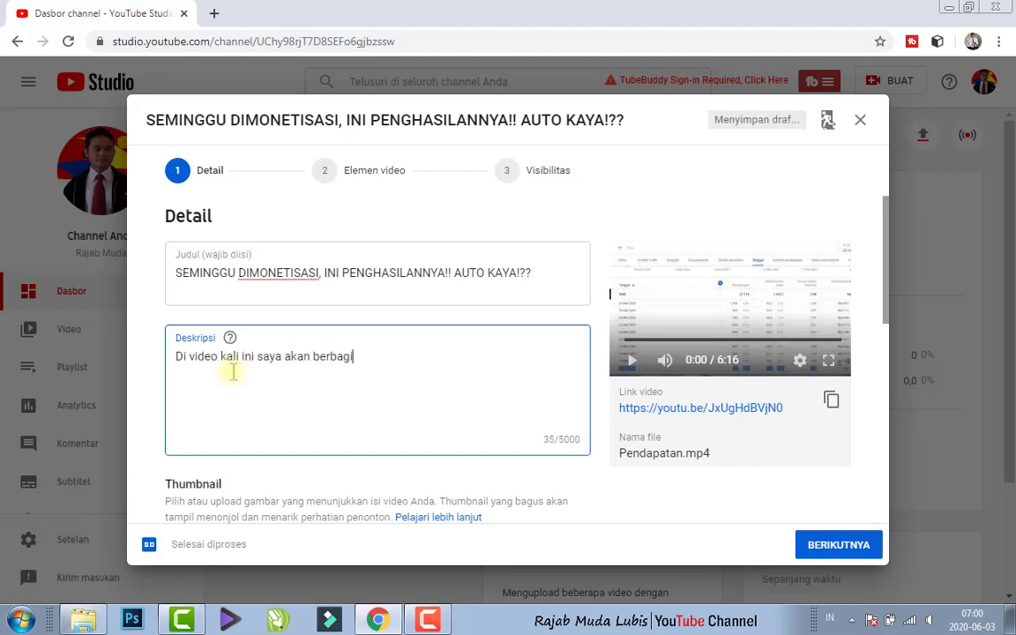
{"action": "type", "text": " tentang penghasilan "}
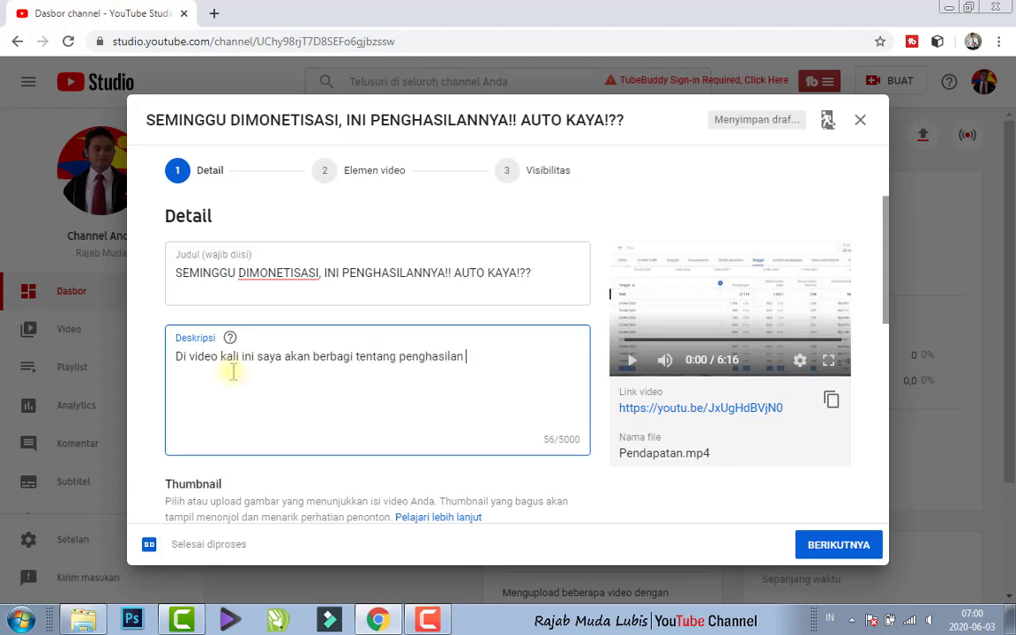
{"action": "type", "text": "dari youtube setelah "}
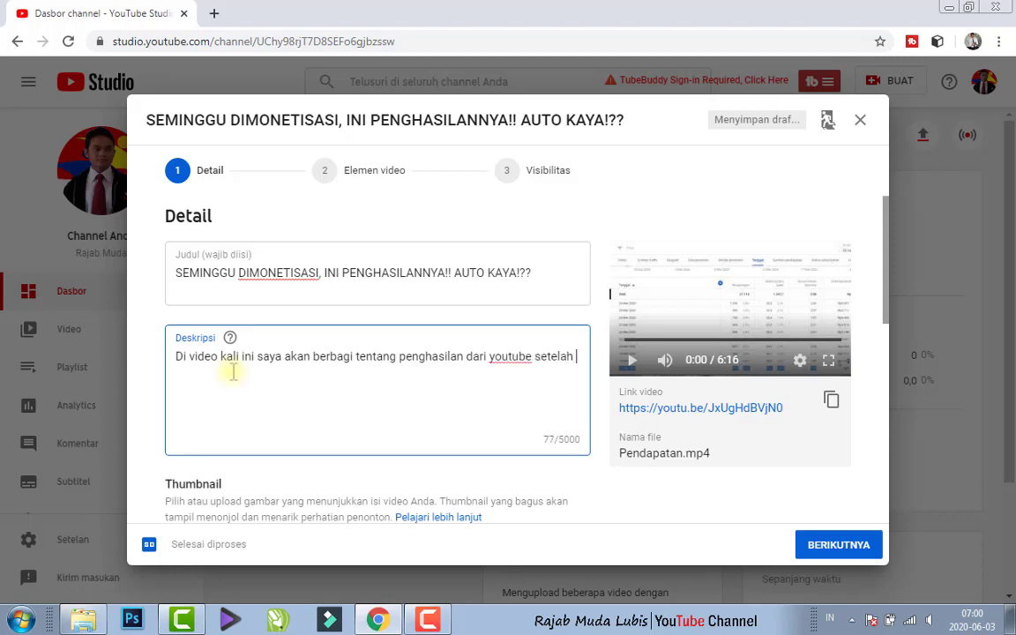
{"action": "type", "text": "seminggu dimo"}
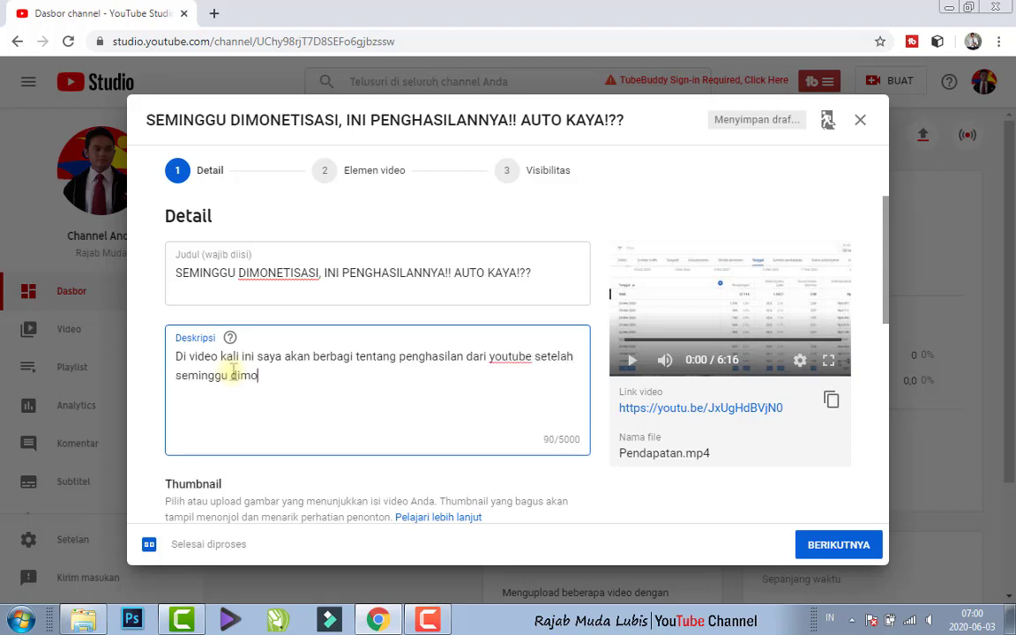
{"action": "type", "text": "netisasi. Bena"}
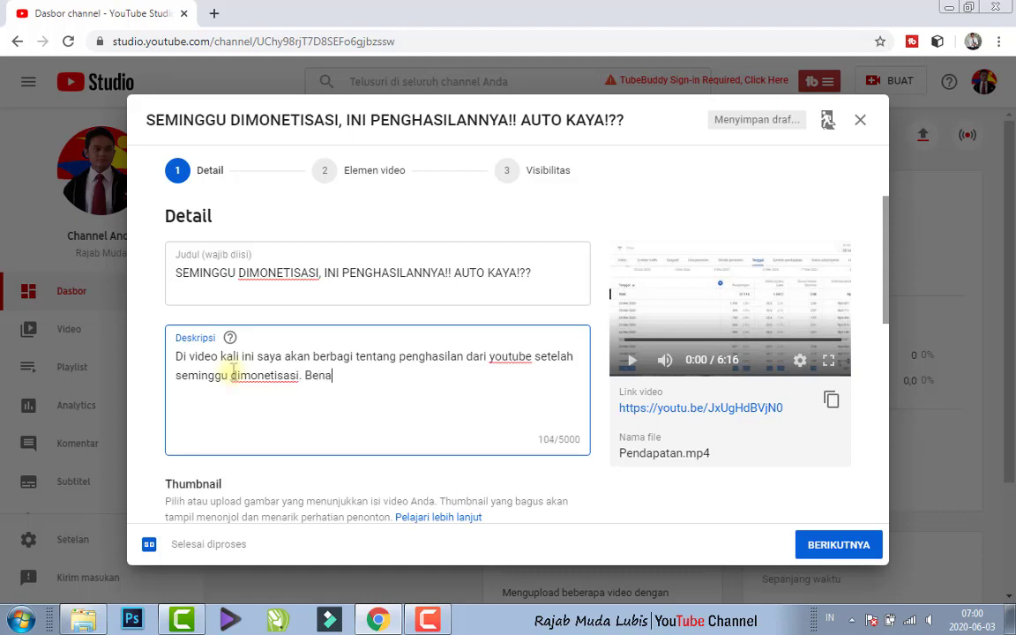
Continue the description with the question "Benarkah setelah channel dimonetisasi bisa membuat langsung kaya raya?".
{"action": "type", "text": "rkah setelah channel d"}
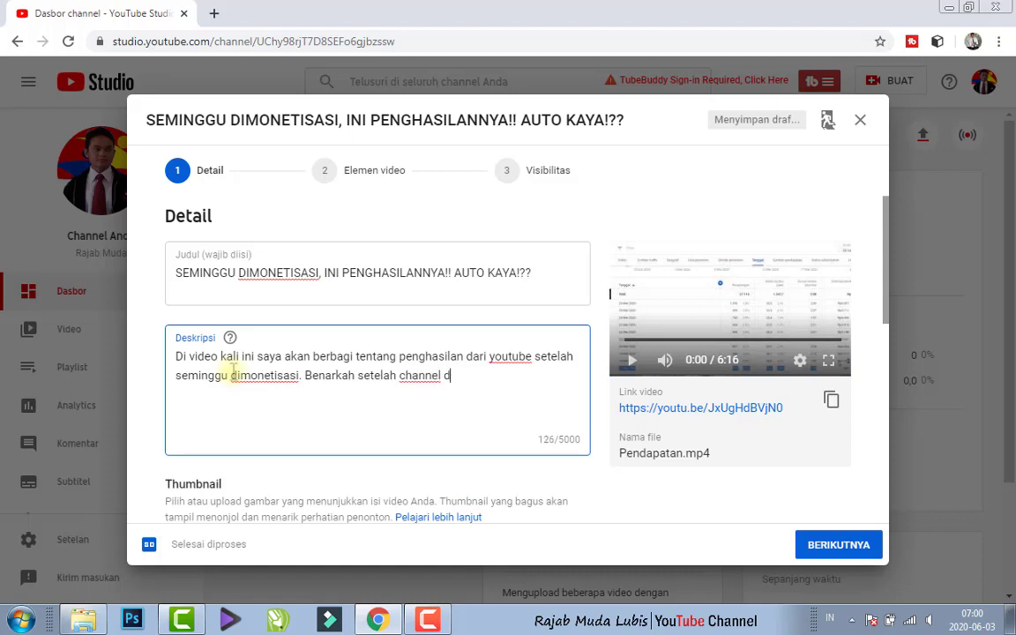
{"action": "type", "text": "imonetisasi bisa "}
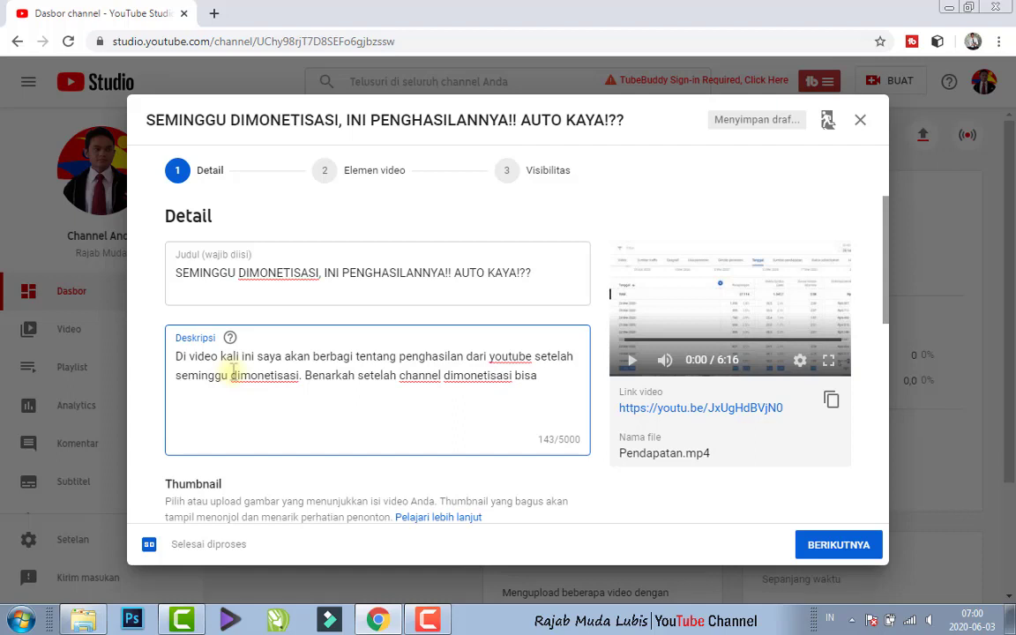
{"action": "type", "text": "membuat lan"}
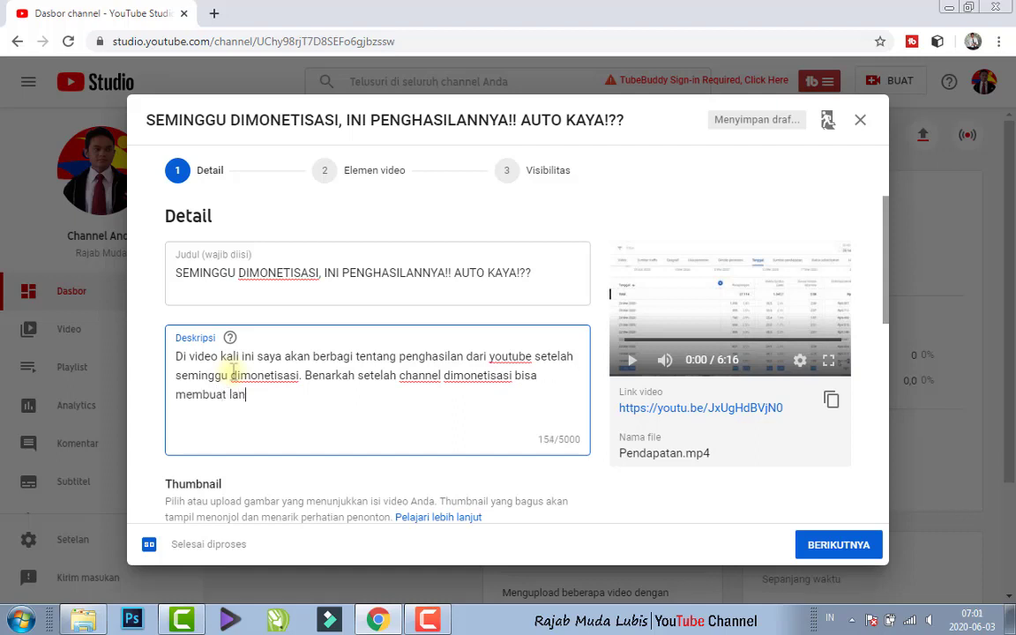
{"action": "type", "text": "gsung kaya ra"}
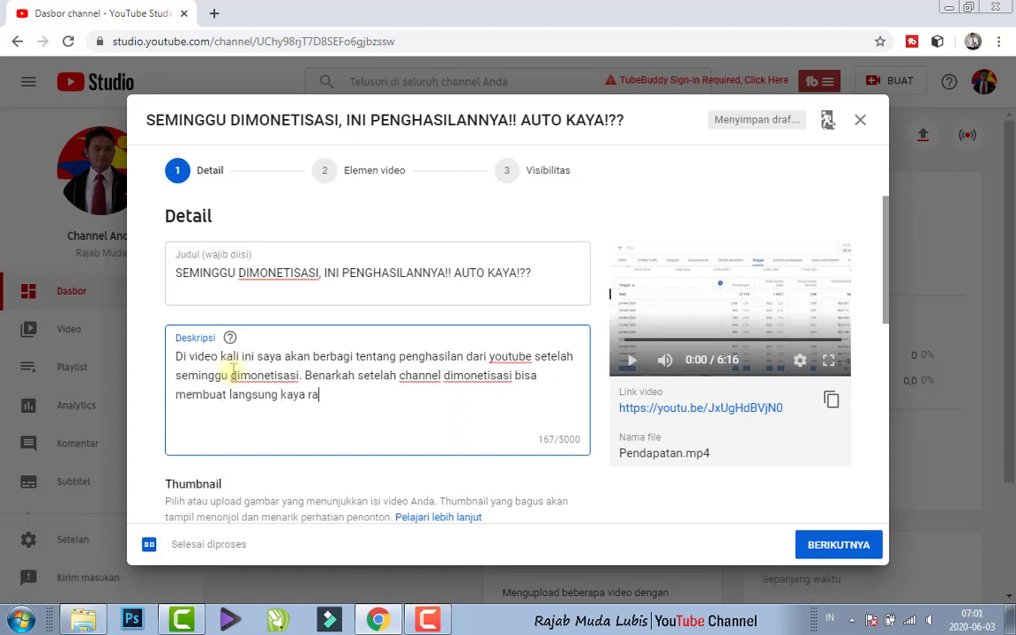
{"action": "type", "text": "ya"}
{"action": "type", "text": "?"}
Close the description paragraph with "yuk simak video ini agar teman-teman tidak salah memahami.".
{"action": "type", "text": "k simak video ini untuk"}
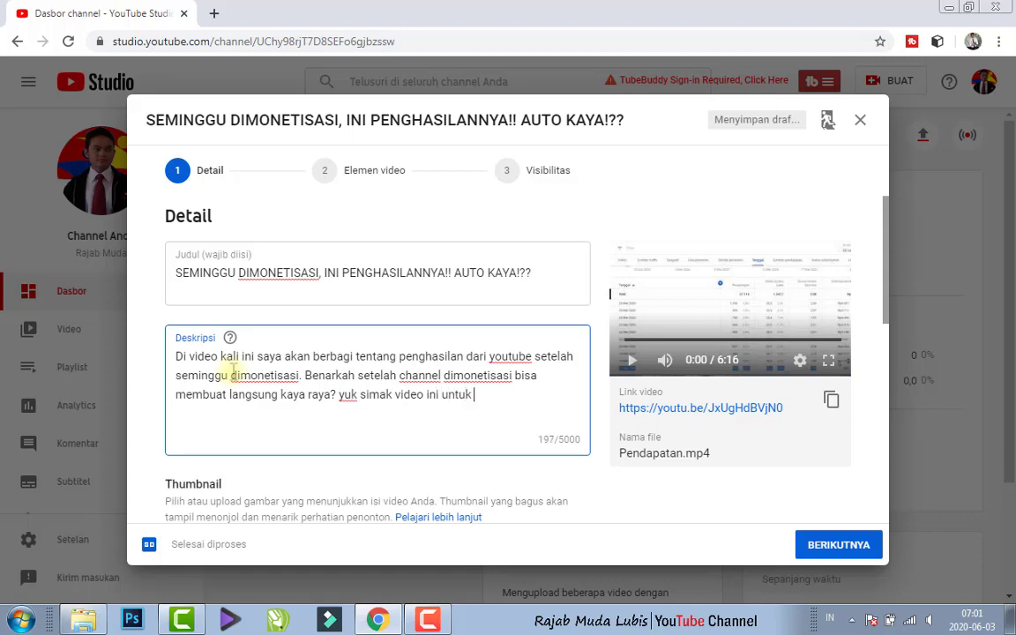
{"action": "key", "text": "BackSpace"}
{"action": "key", "text": "BackSpace"}
{"action": "key", "text": "BackSpace"}
{"action": "key", "text": "BackSpace"}
{"action": "key", "text": "BackSpace"}
{"action": "type", "text": "agar teman-te"}
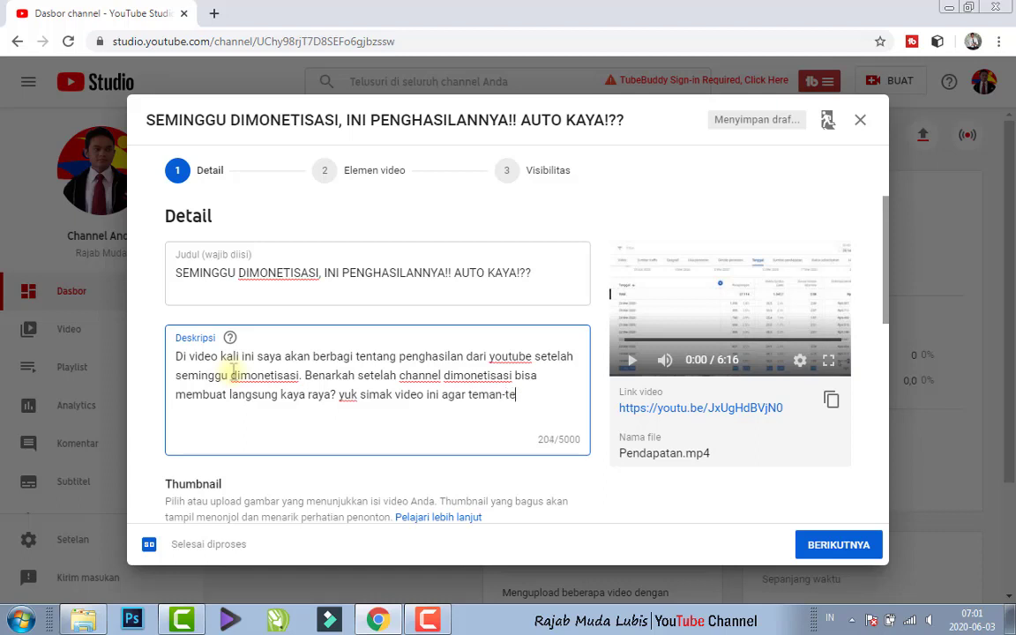
{"action": "type", "text": "man tidak salah"}
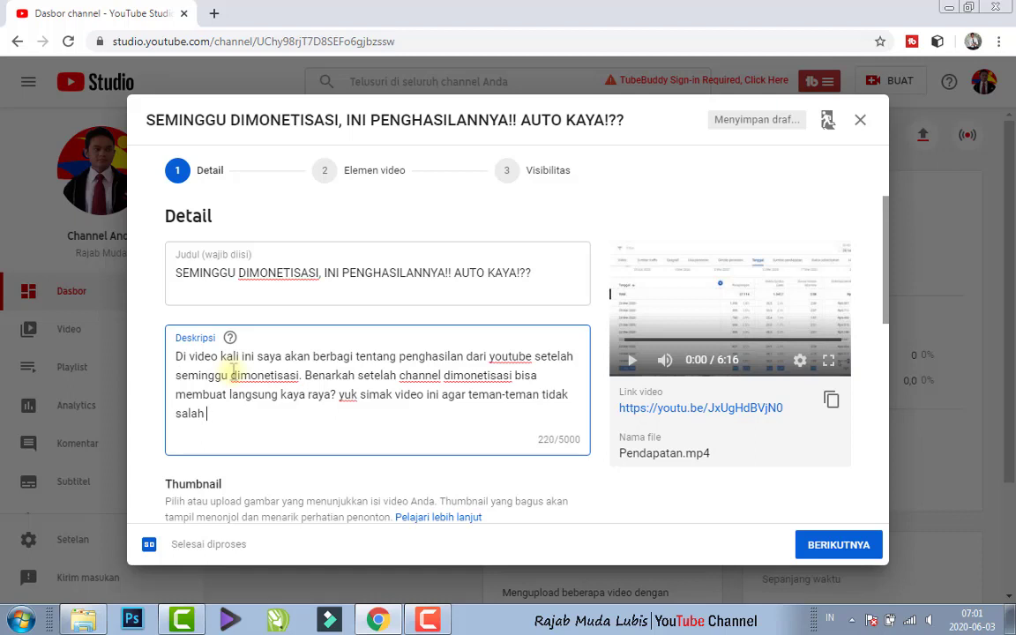
{"action": "type", "text": " memahami."}
Add a new line to the description with the hashtags "#tutorialyoutube #penghasilanyoutubeseminggudimonetisasi".
{"action": "key", "text": "Return"}
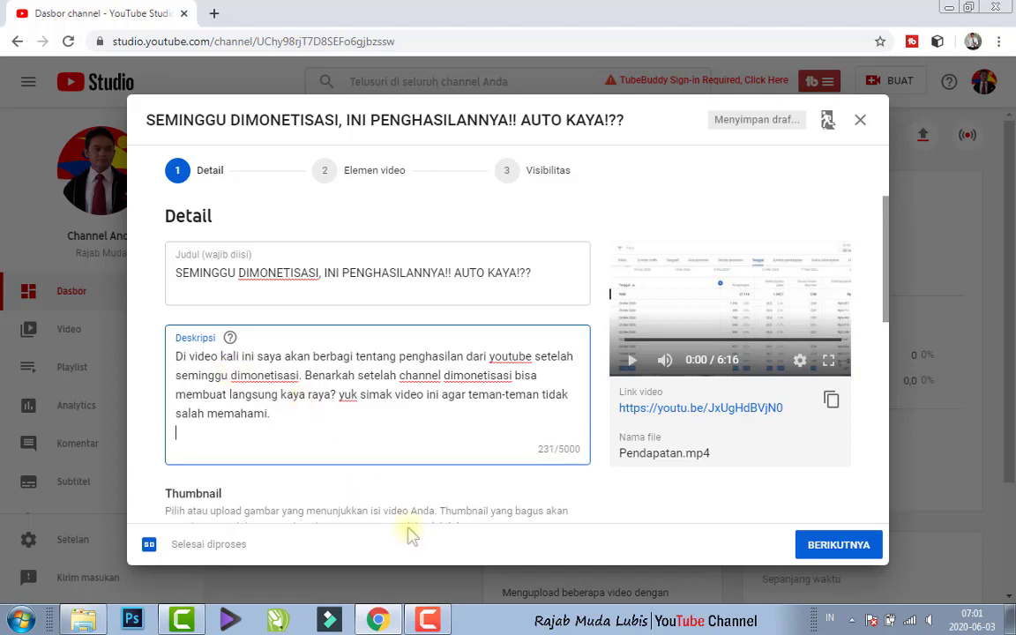
{"action": "type", "text": "#"}
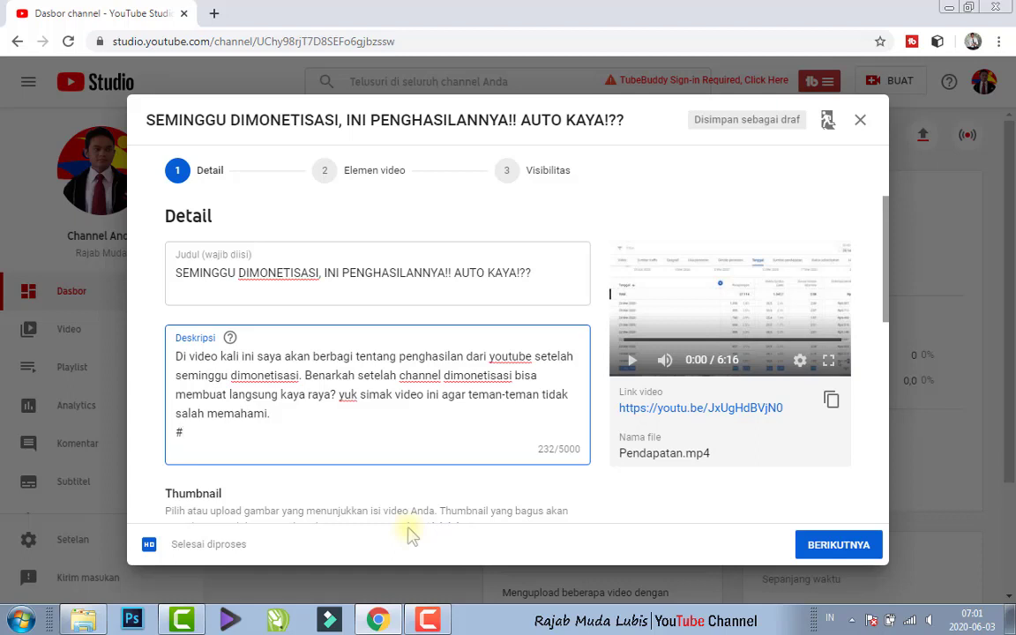
{"action": "type", "text": "tutorial"}
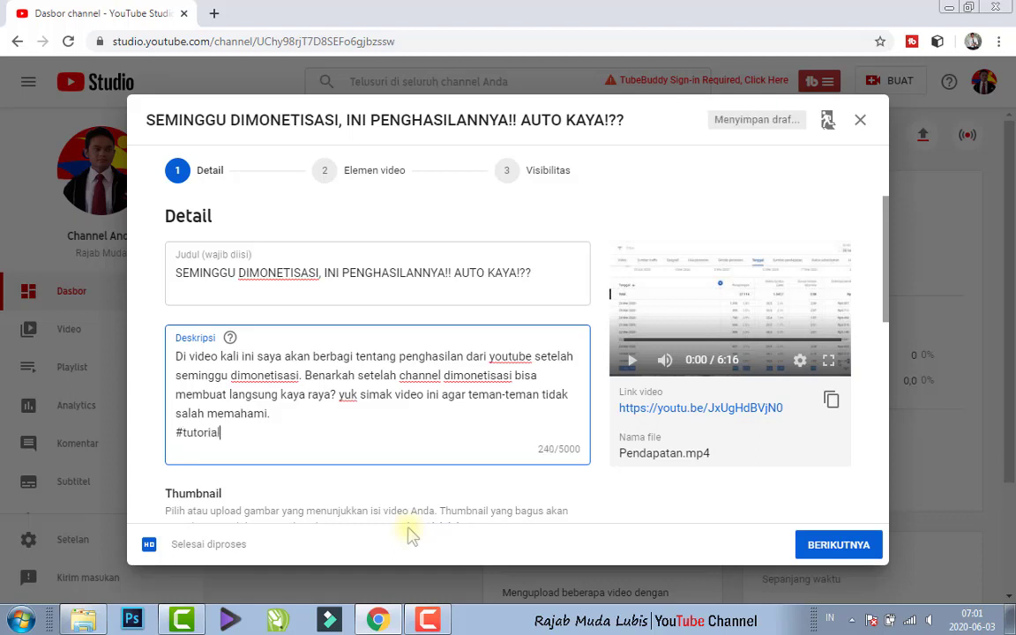
{"action": "type", "text": "youtube #"}
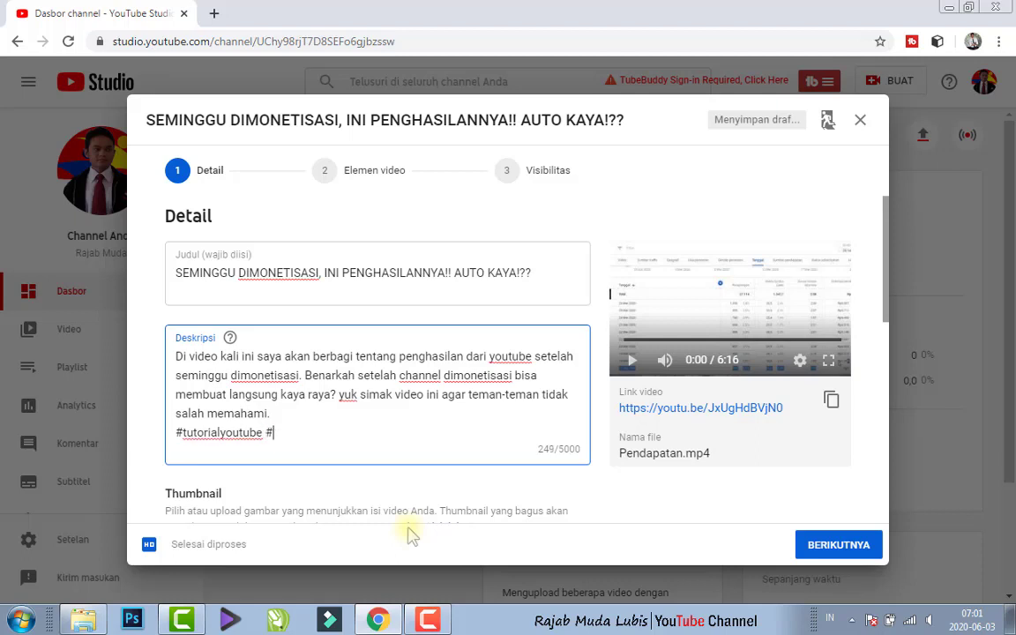
{"action": "type", "text": "penghasilanyoutube"}
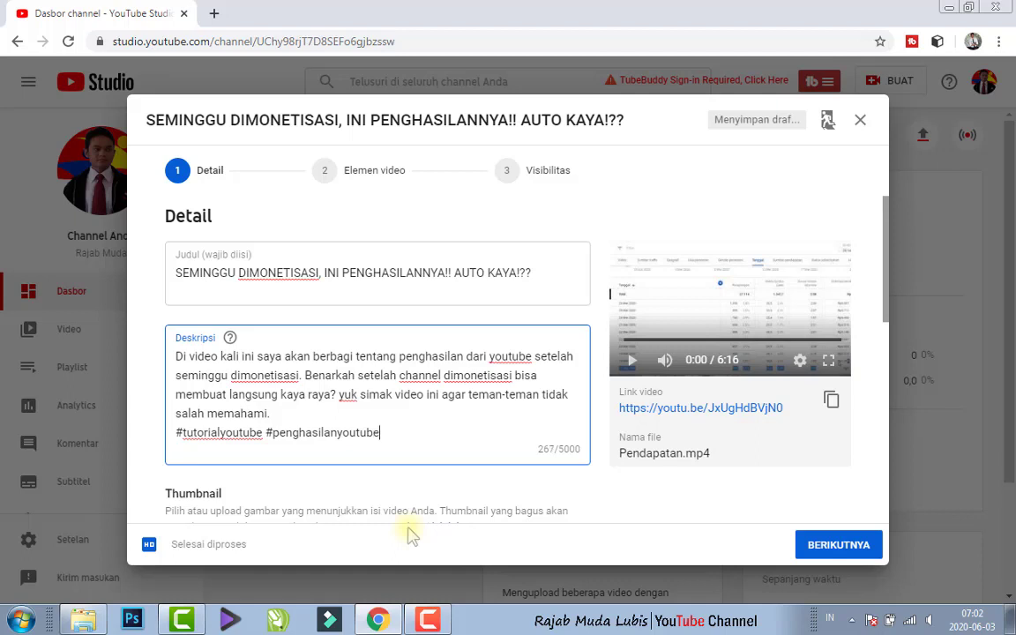
{"action": "type", "text": "seminggudimonetisasi"}
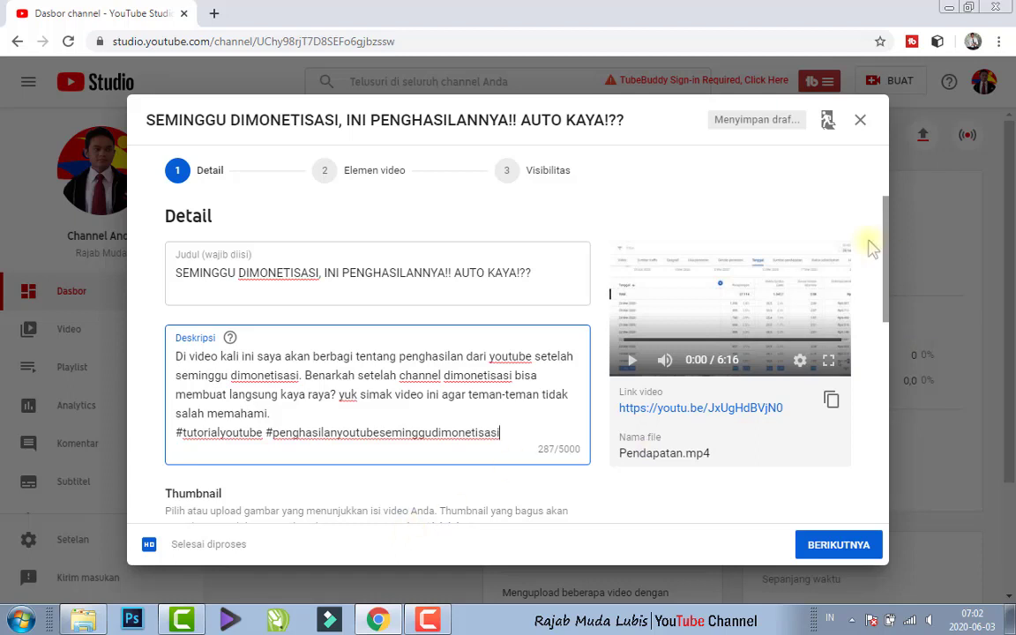
Upload Pendapatan.jpg from the Pendapatan folder as the video's custom thumbnail.
{"action": "left_click_drag", "start_coordinate": [890, 236], "coordinate": [890, 324]}
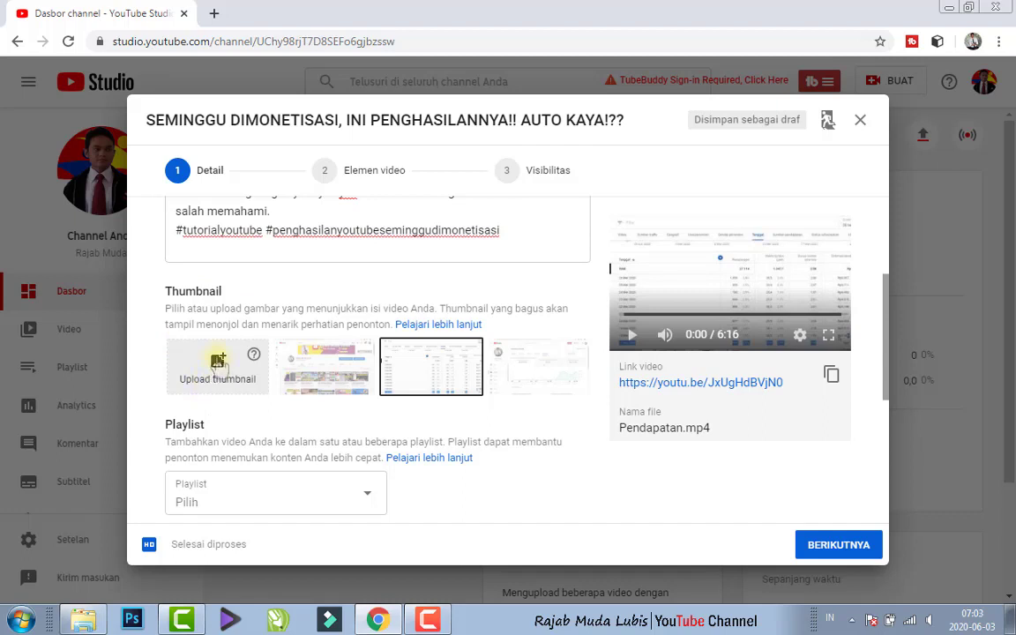
{"action": "left_click", "coordinate": [219, 366]}
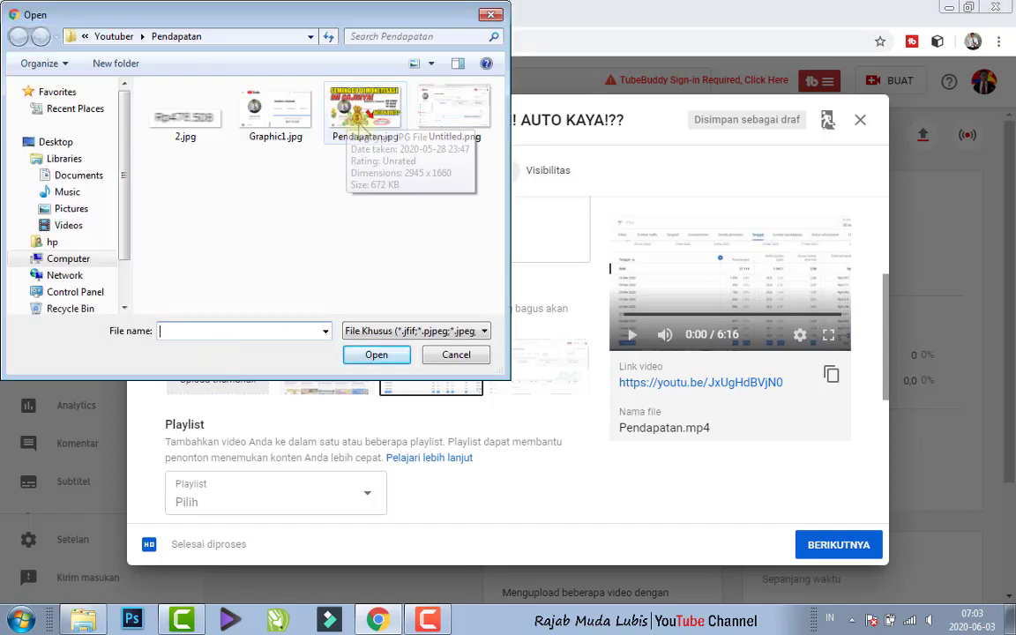
{"action": "left_click", "coordinate": [368, 119]}
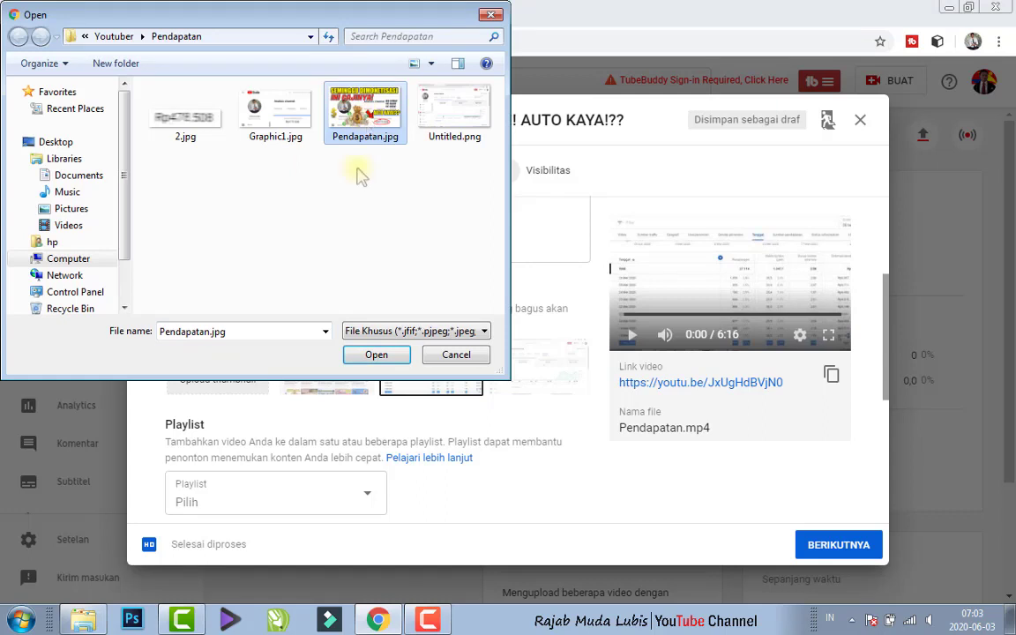
{"action": "left_click", "coordinate": [370, 355]}
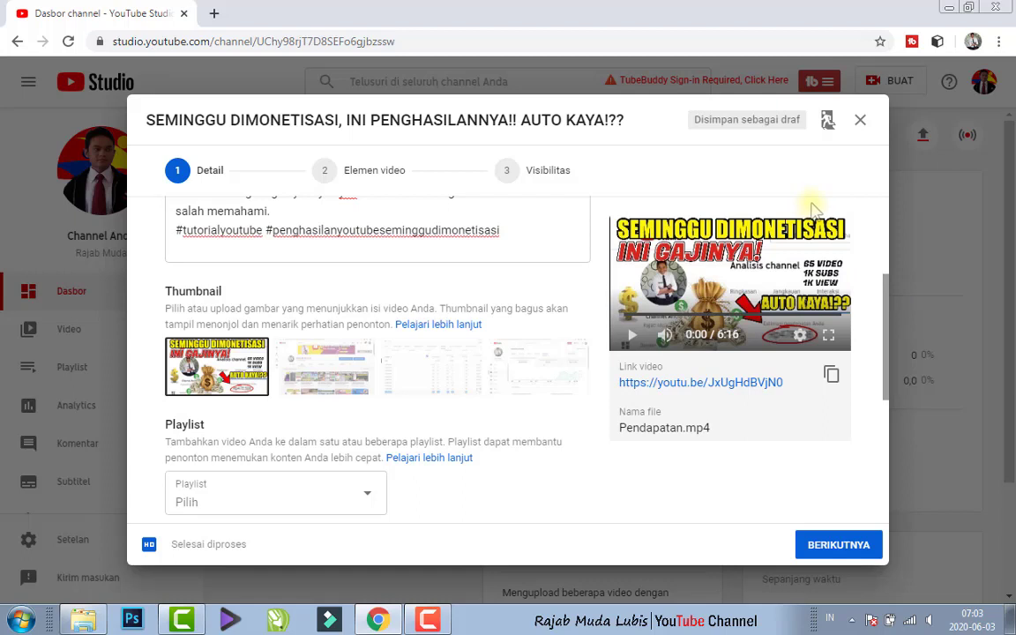
Create a new public playlist named "Vlog" and assign the video to the "Tutorial youtube" playlist.
{"action": "scroll", "coordinate": [886, 317], "scroll_direction": "down", "scroll_amount": 1}
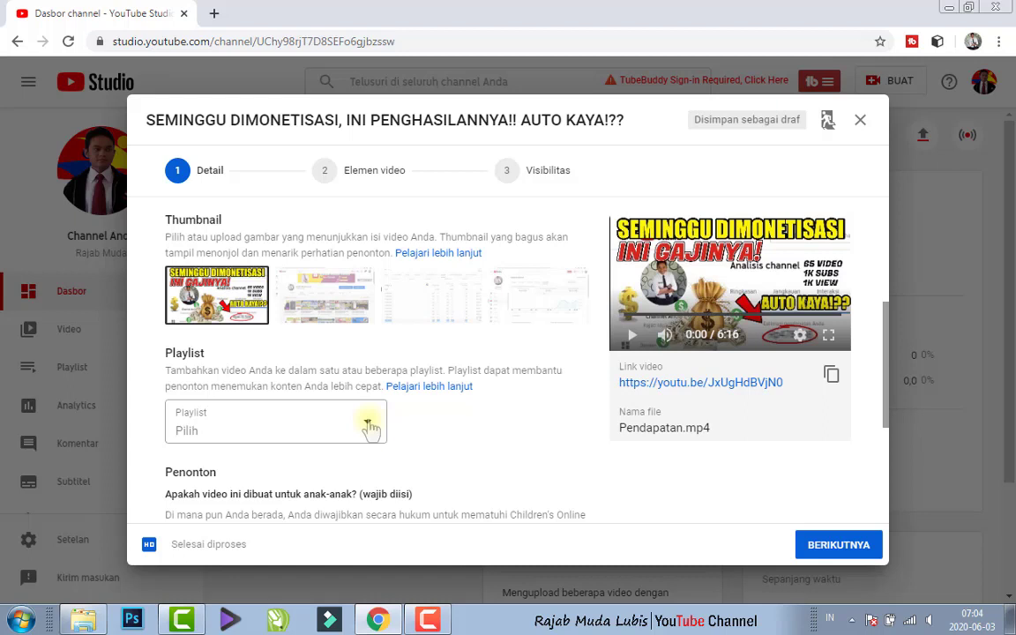
{"action": "scroll", "coordinate": [802, 370], "scroll_direction": "down", "scroll_amount": 1}
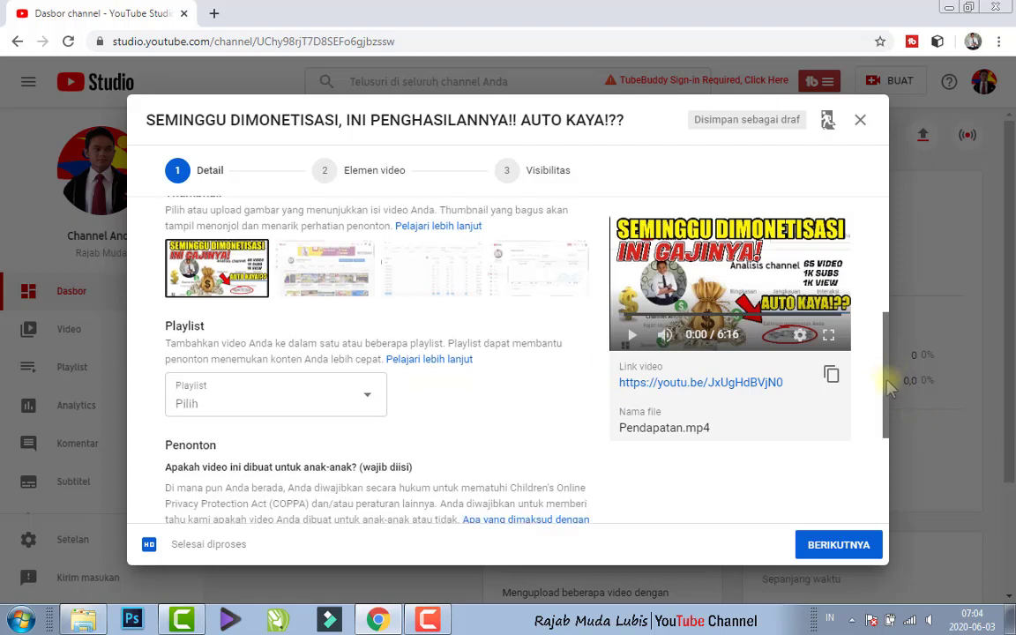
{"action": "left_click", "coordinate": [362, 345]}
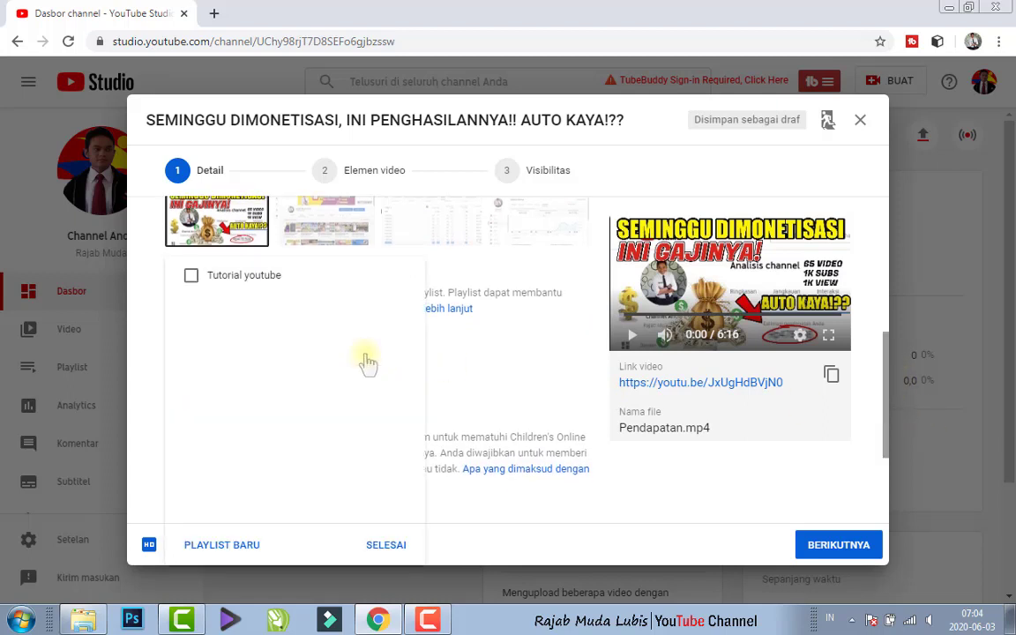
{"action": "left_click", "coordinate": [191, 276]}
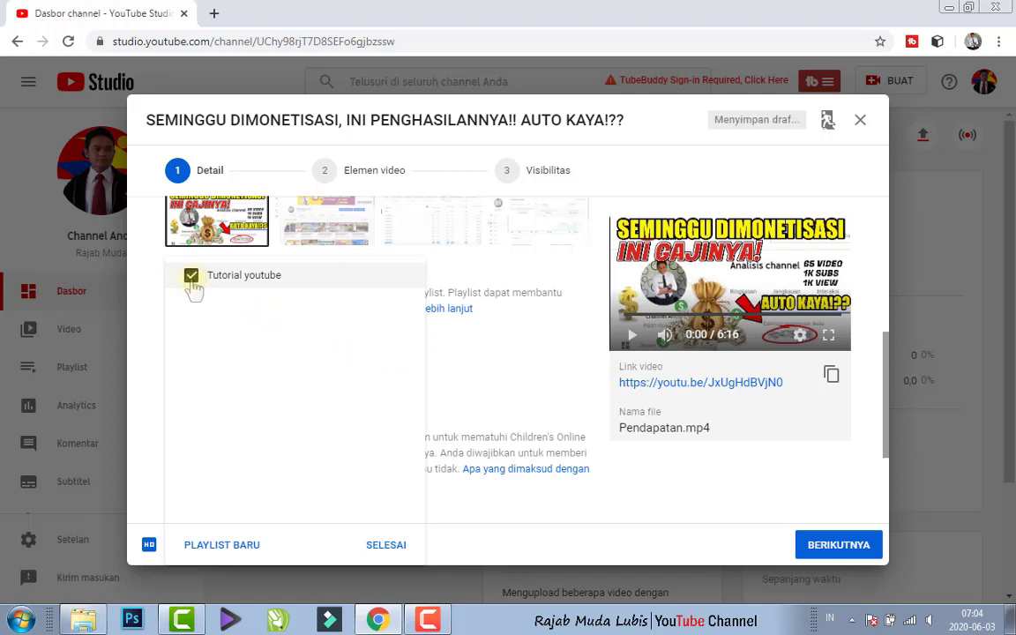
{"action": "left_click", "coordinate": [214, 547]}
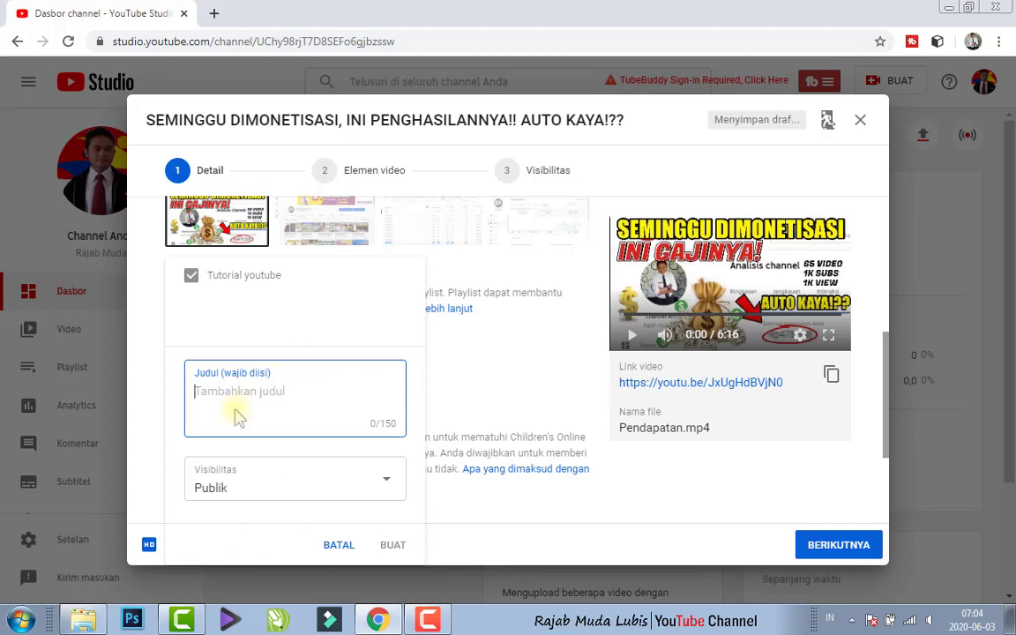
{"action": "type", "text": "Vlog"}
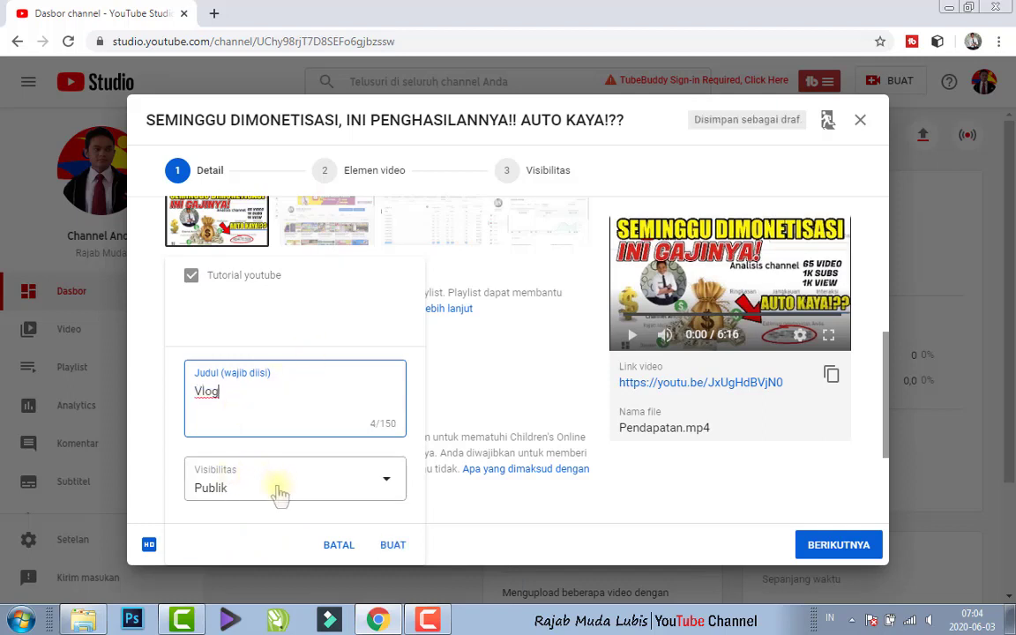
{"action": "left_click", "coordinate": [392, 547]}
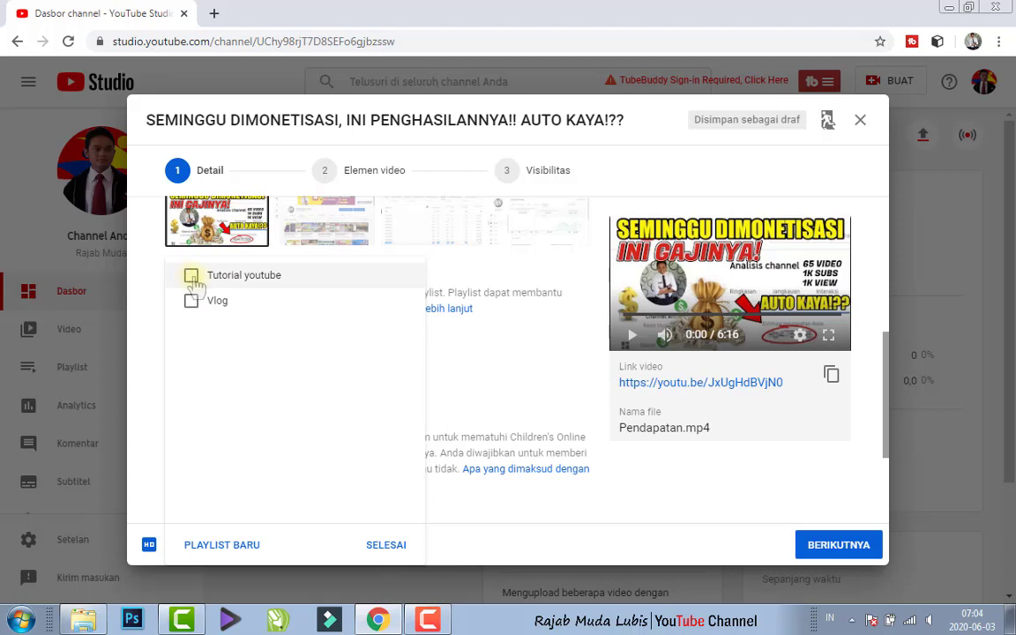
{"action": "left_click", "coordinate": [193, 277]}
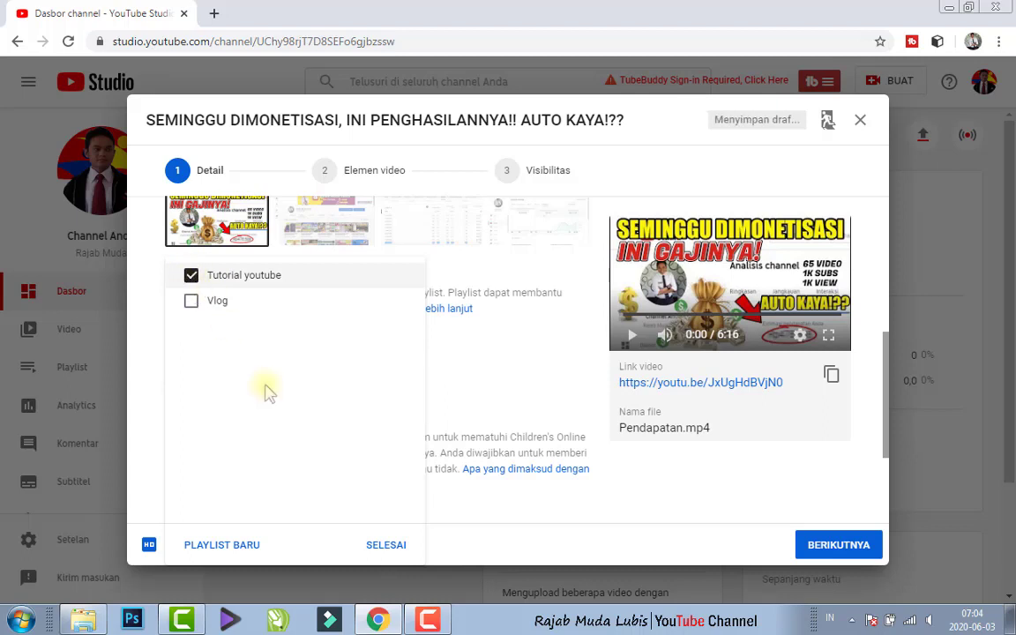
{"action": "left_click", "coordinate": [385, 545]}
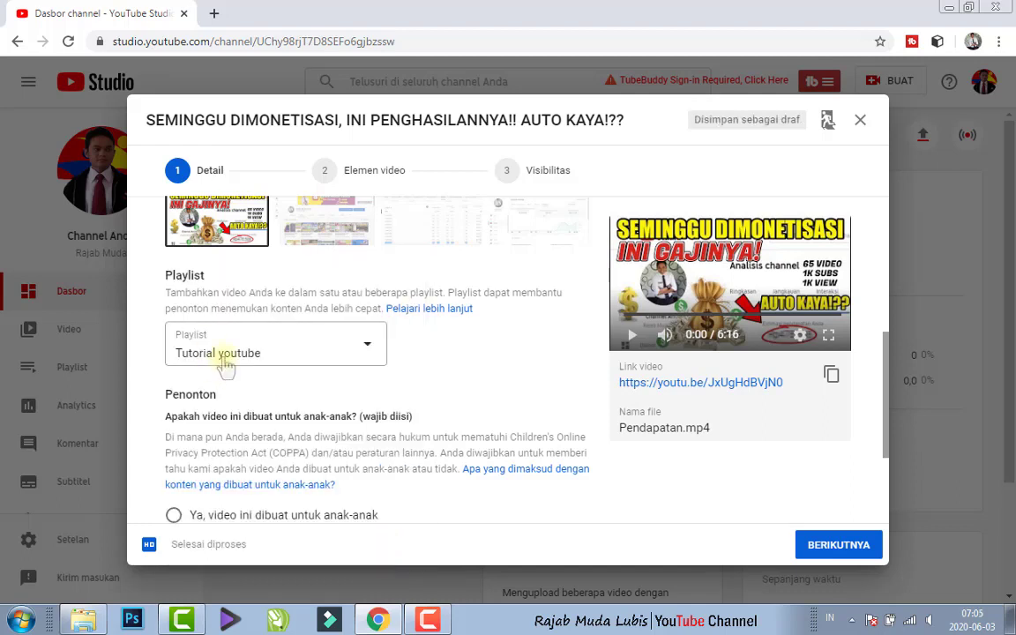
Declare in the audience section that the video is not made for children.
{"action": "scroll", "coordinate": [889, 360], "scroll_direction": "down", "scroll_amount": 1}
{"action": "scroll", "coordinate": [889, 360], "scroll_direction": "down", "scroll_amount": 1}
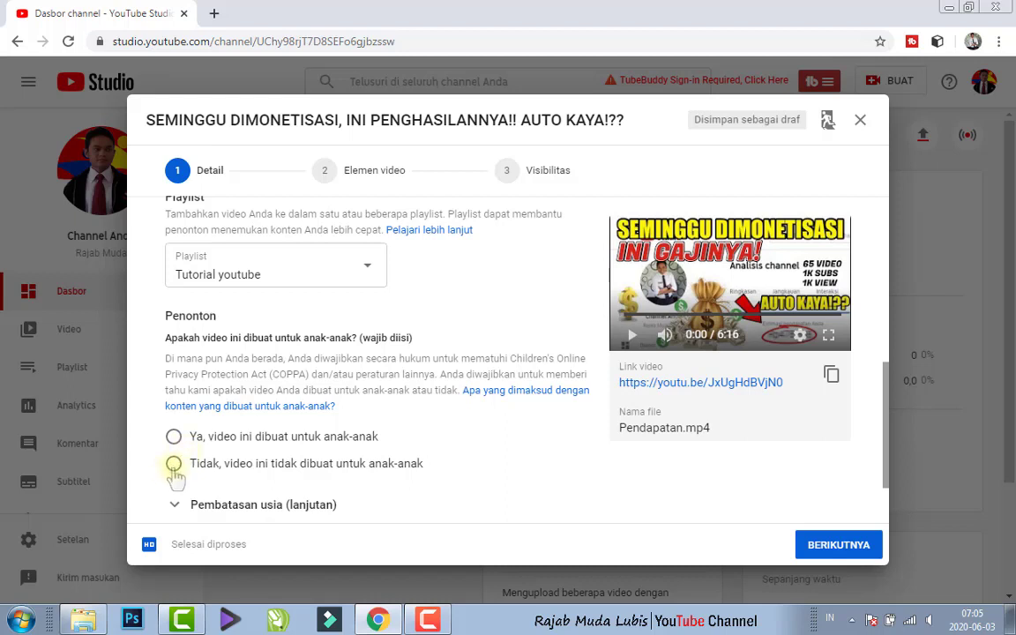
{"action": "left_click", "coordinate": [173, 465]}
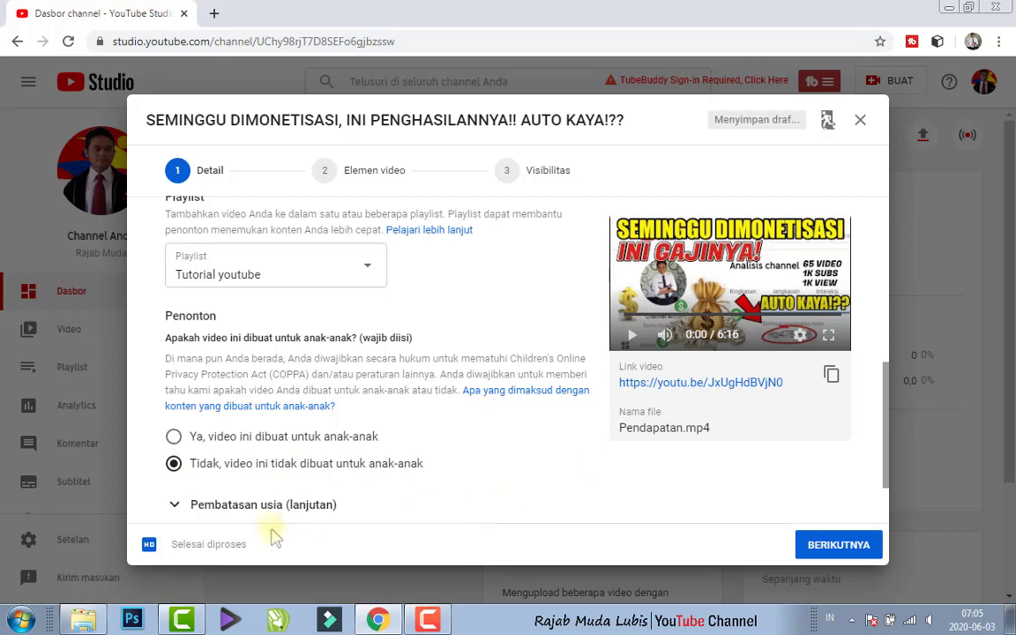
Expand the advanced age-restriction settings and the additional options covering paid promotion, tags and subtitles.
{"action": "left_click", "coordinate": [238, 510]}
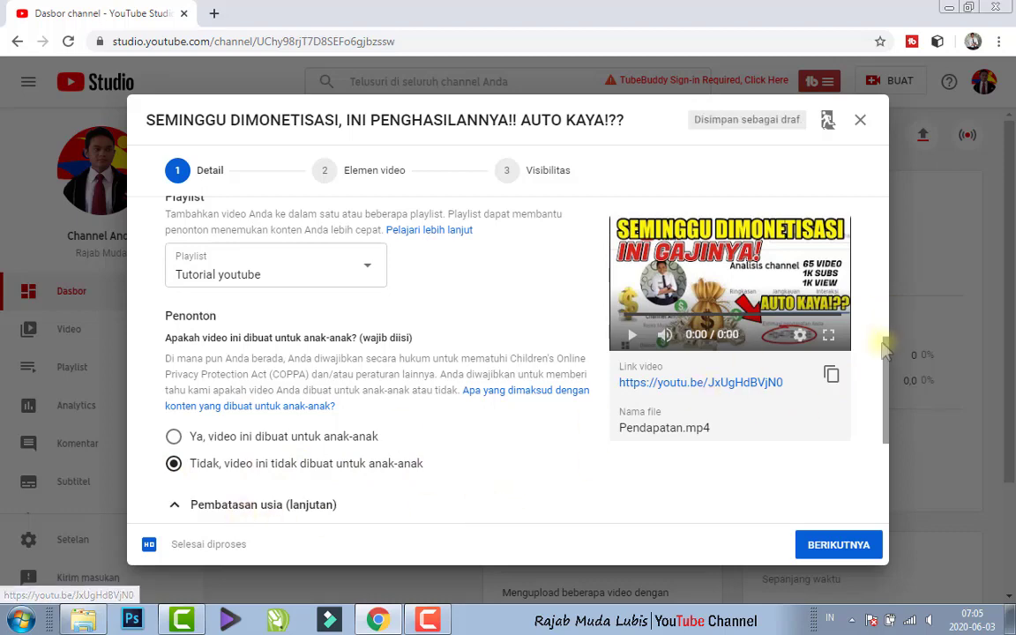
{"action": "left_click_drag", "start_coordinate": [886, 348], "coordinate": [895, 425]}
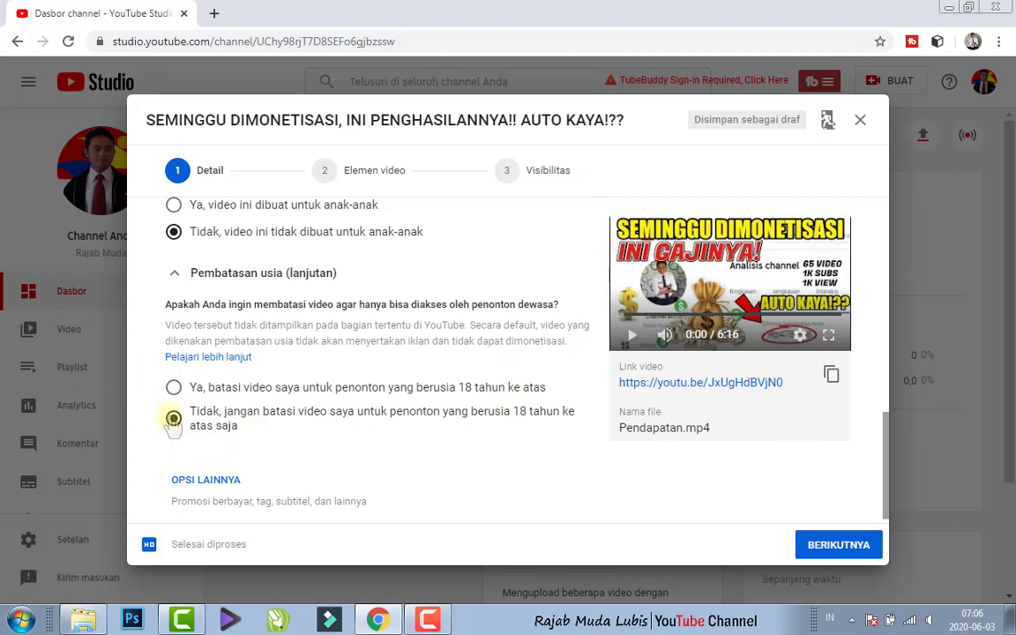
{"action": "scroll", "coordinate": [335, 411], "scroll_direction": "down", "scroll_amount": 1}
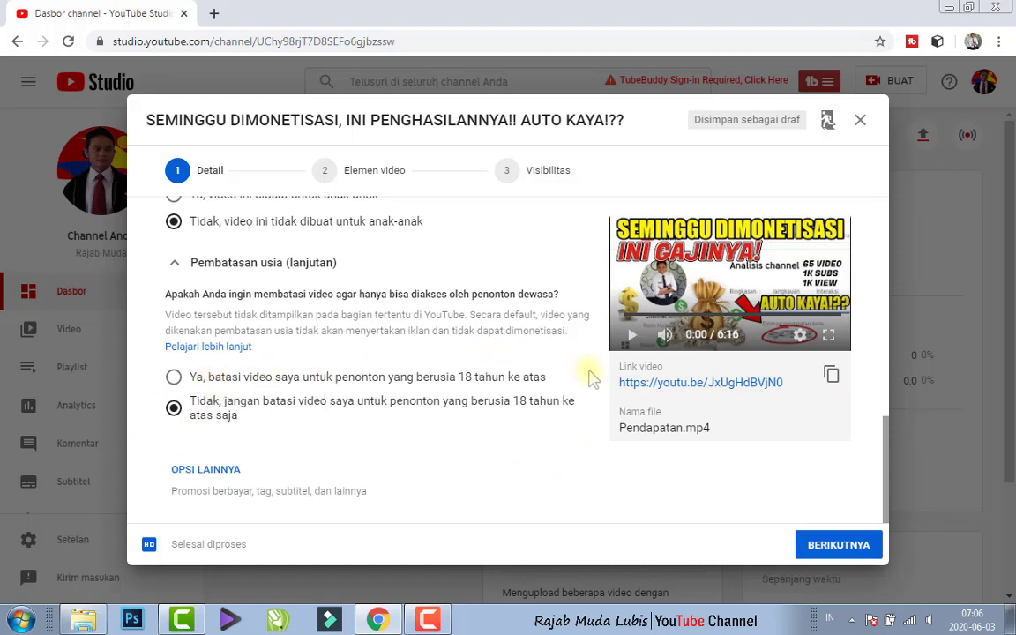
{"action": "left_click", "coordinate": [199, 473]}
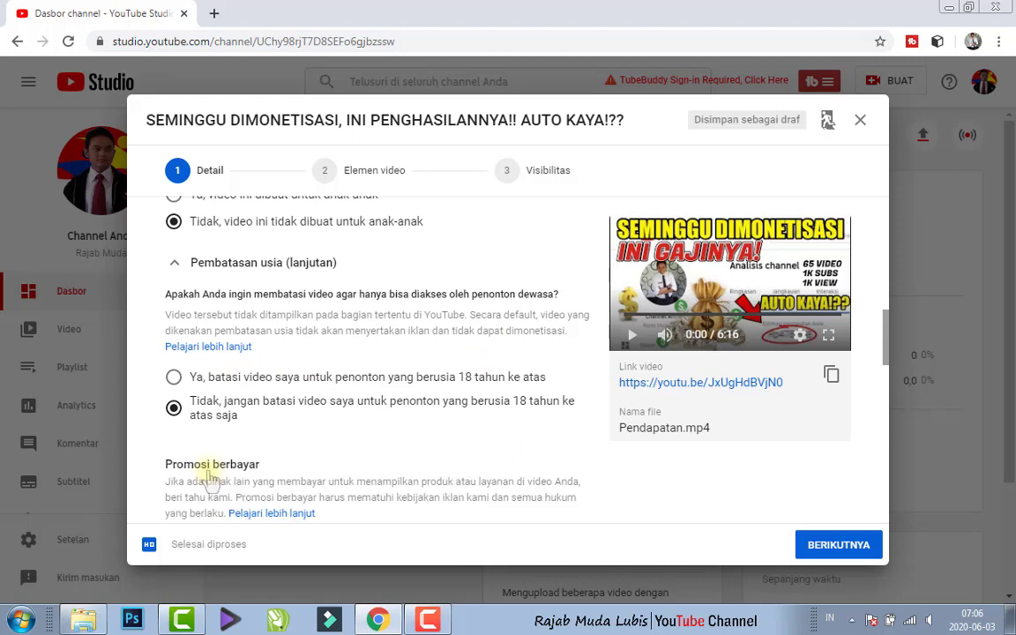
{"action": "left_click_drag", "start_coordinate": [884, 318], "coordinate": [888, 356]}
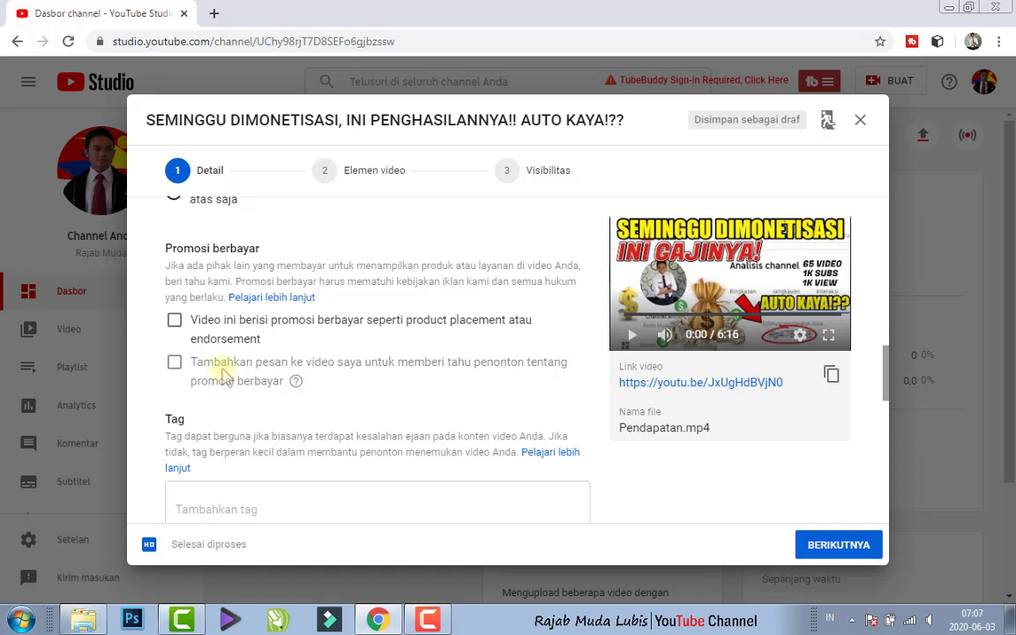
Tick and clear the declaration that the video contains paid promotion such as product placement or endorsement.
{"action": "left_click", "coordinate": [174, 321]}
{"action": "left_click", "coordinate": [174, 321]}
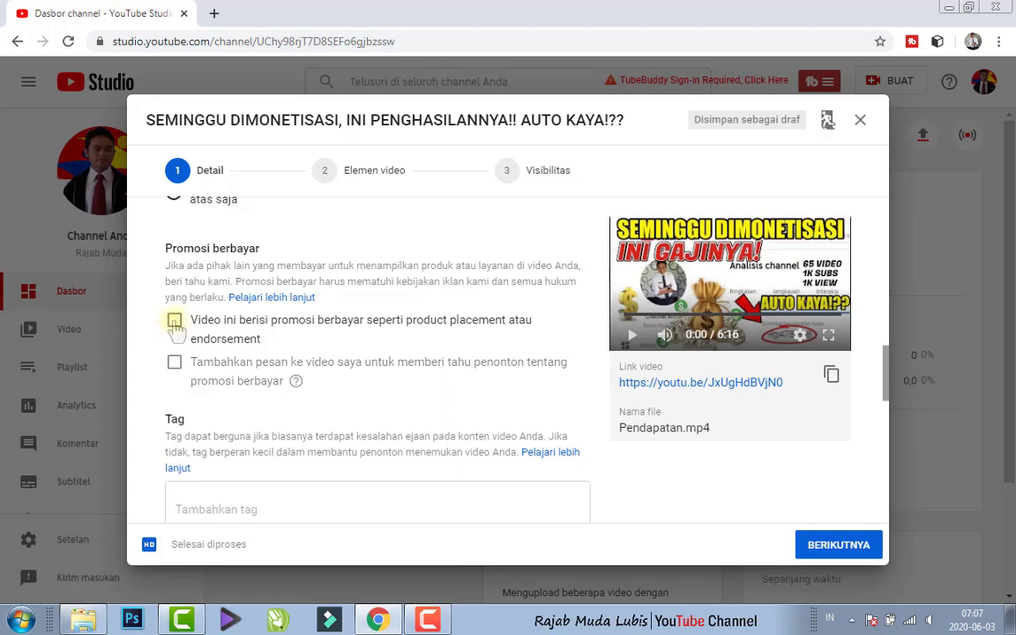
{"action": "left_click", "coordinate": [174, 321]}
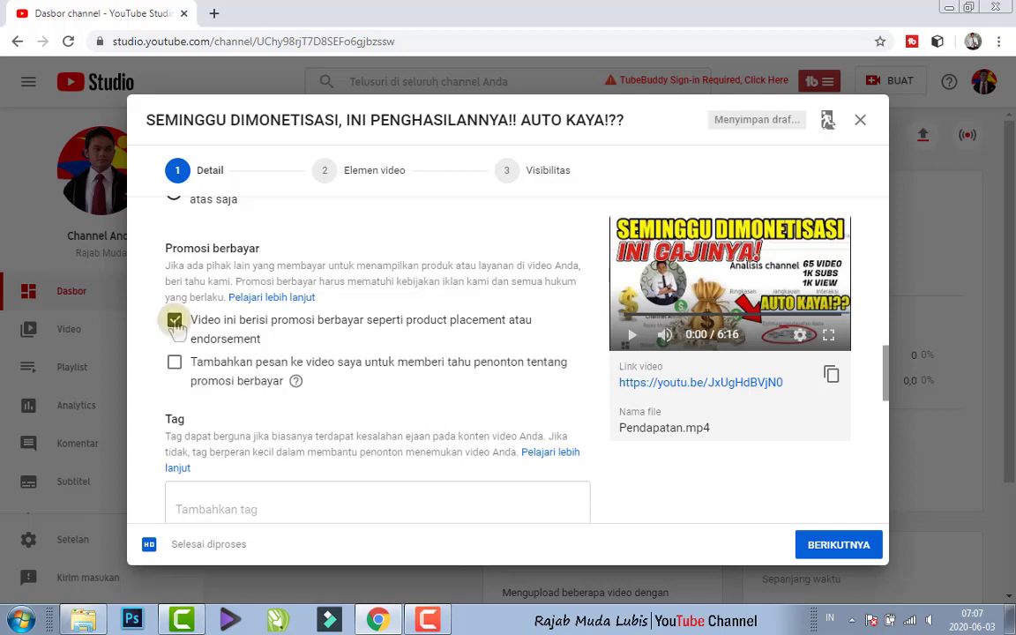
{"action": "left_click", "coordinate": [175, 321]}
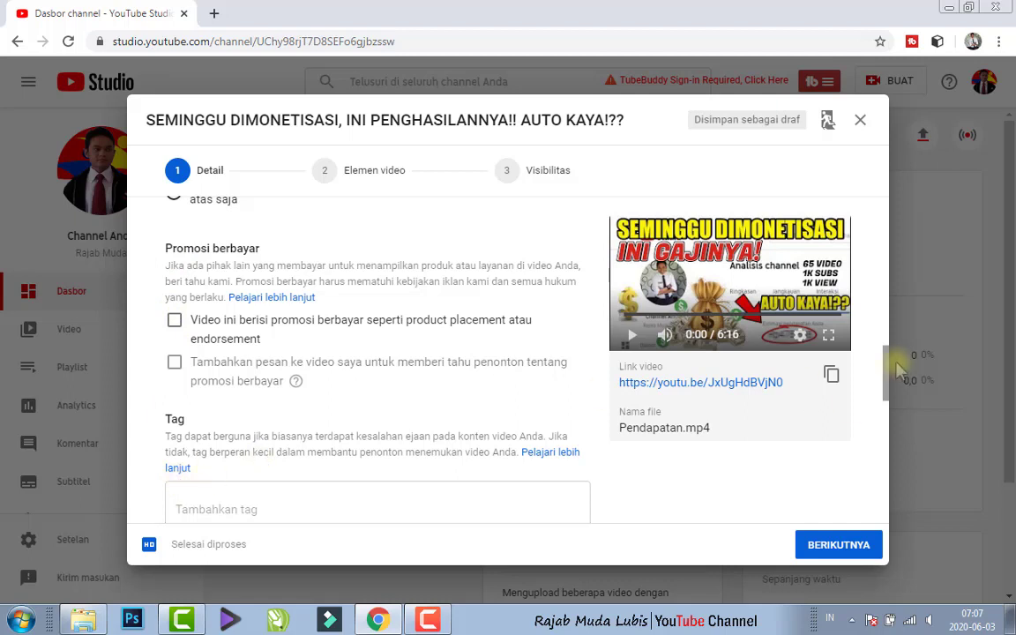
Add the tags "tutorial youtube" and "youtuber pemula" to the video.
{"action": "scroll", "coordinate": [890, 408], "scroll_direction": "down", "scroll_amount": 3}
{"action": "scroll", "coordinate": [890, 407], "scroll_direction": "up", "scroll_amount": 2}
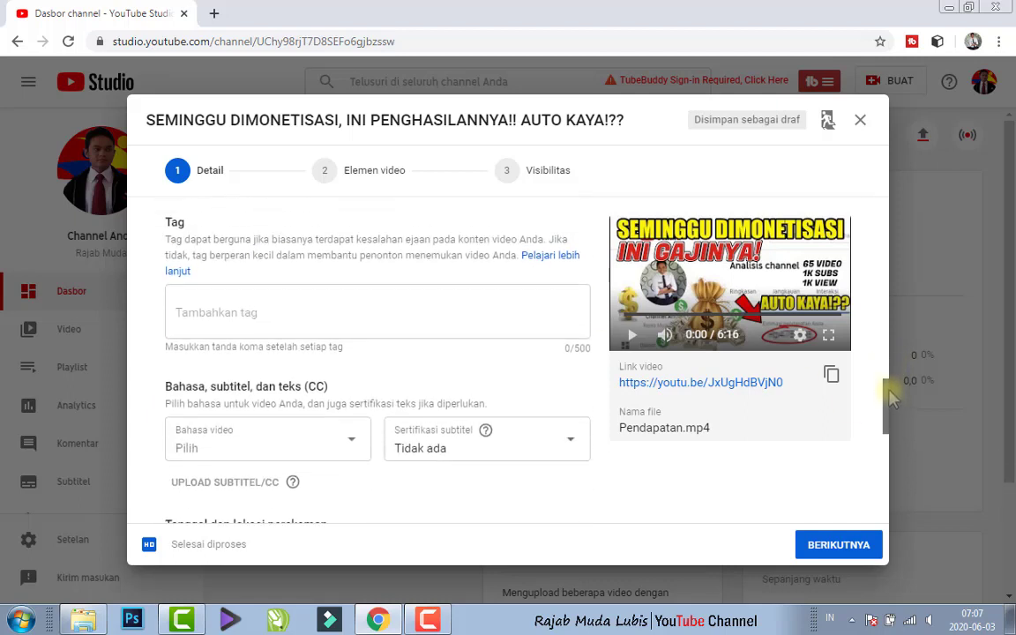
{"action": "left_click", "coordinate": [360, 343]}
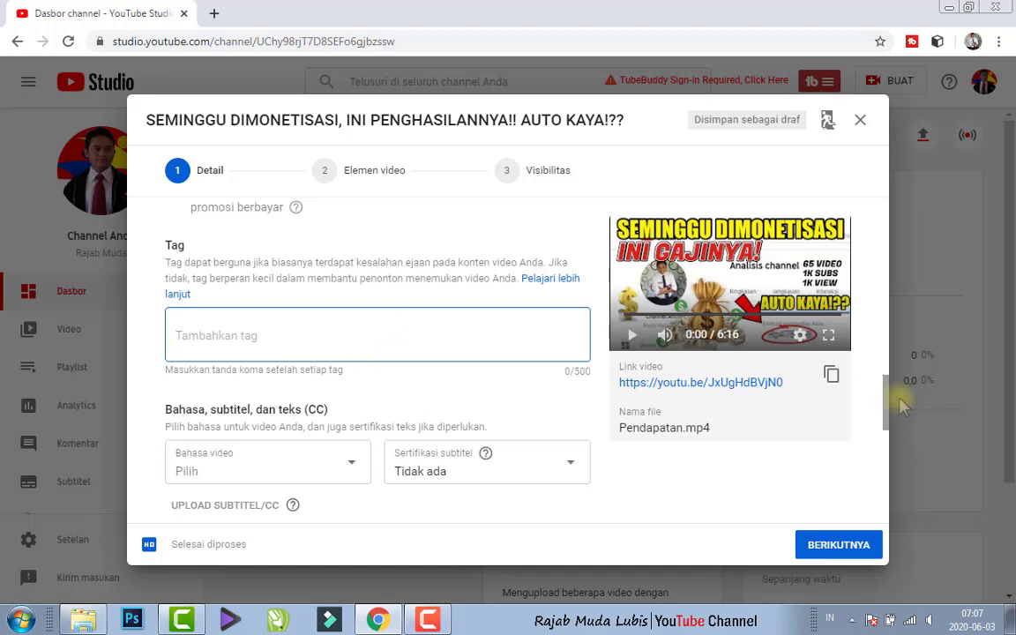
{"action": "mouse_move", "coordinate": [888, 408]}
{"action": "left_mouse_down"}
{"action": "mouse_move", "coordinate": [888, 381]}
{"action": "mouse_move", "coordinate": [888, 401]}
{"action": "left_mouse_up"}
{"action": "left_click", "coordinate": [435, 364]}
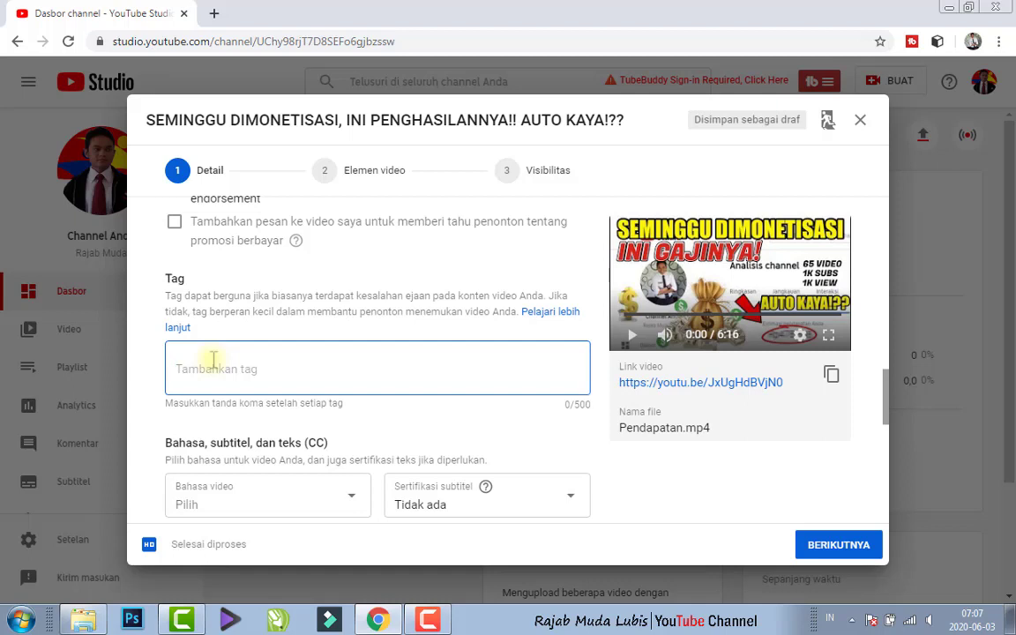
{"action": "type", "text": "tutorial youtube"}
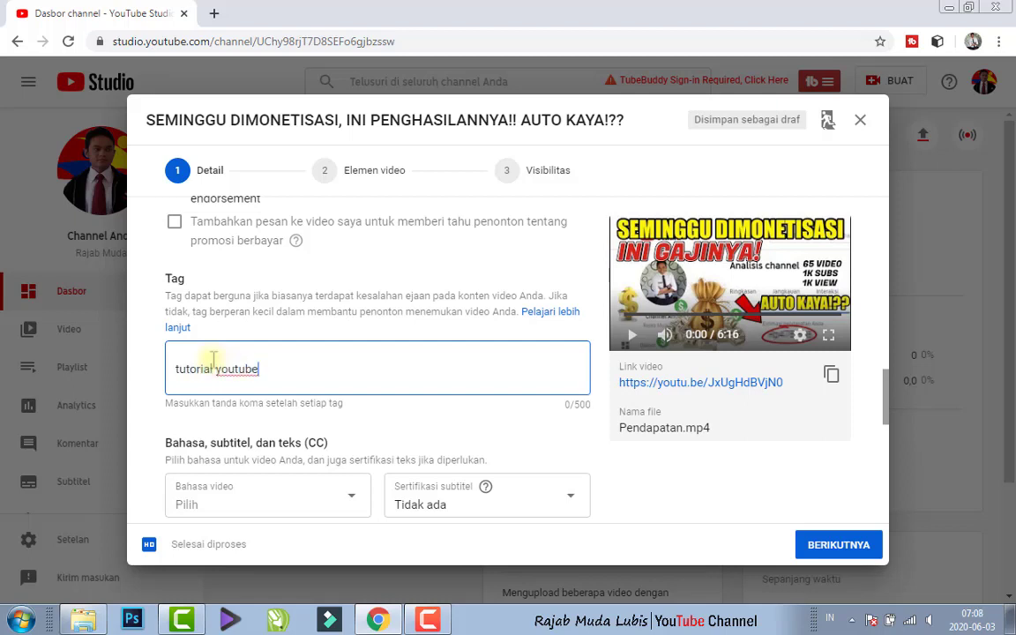
{"action": "key", "text": "Return"}
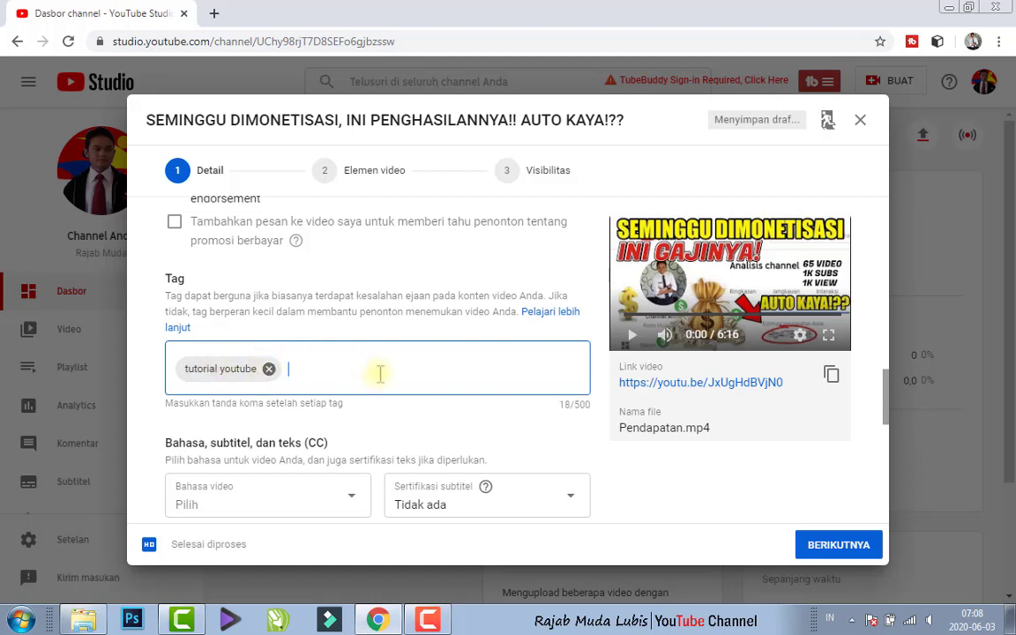
{"action": "type", "text": "youtuber pemula"}
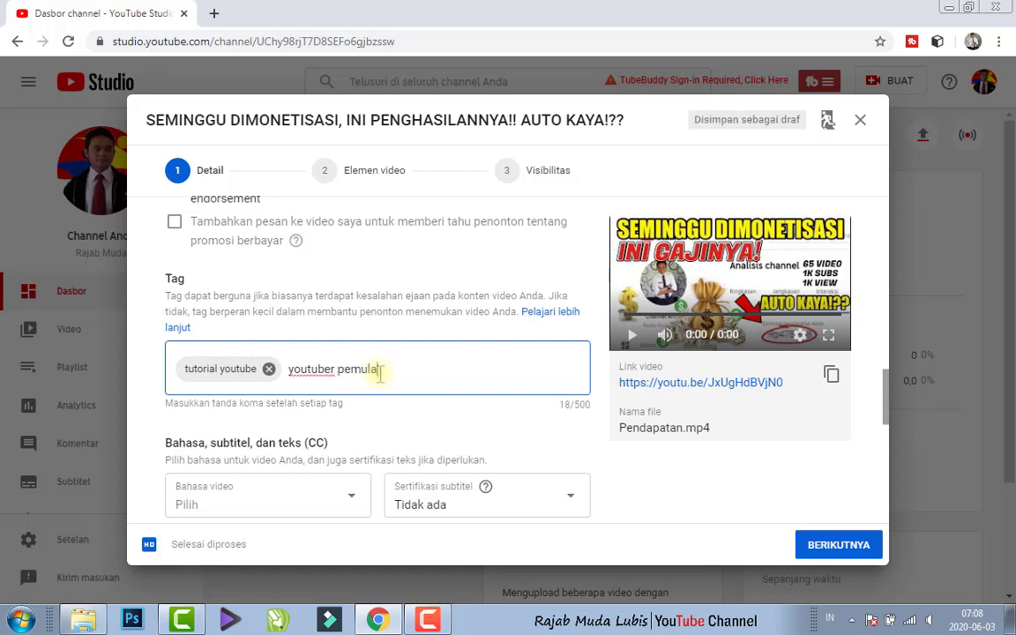
{"action": "key", "text": "Return"}
Add the further tags "penghasilan youtube", "gaji youtuber pemula" and "pendapatan youtuber pemula".
{"action": "type", "text": "pen"}
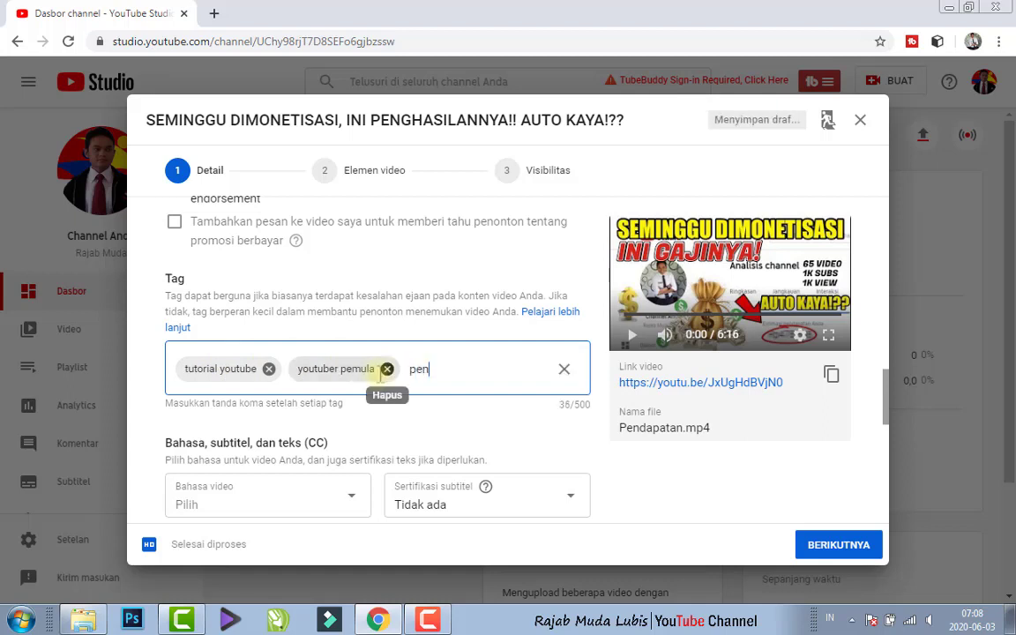
{"action": "type", "text": "ghasilan youtube"}
{"action": "key", "text": "Return"}
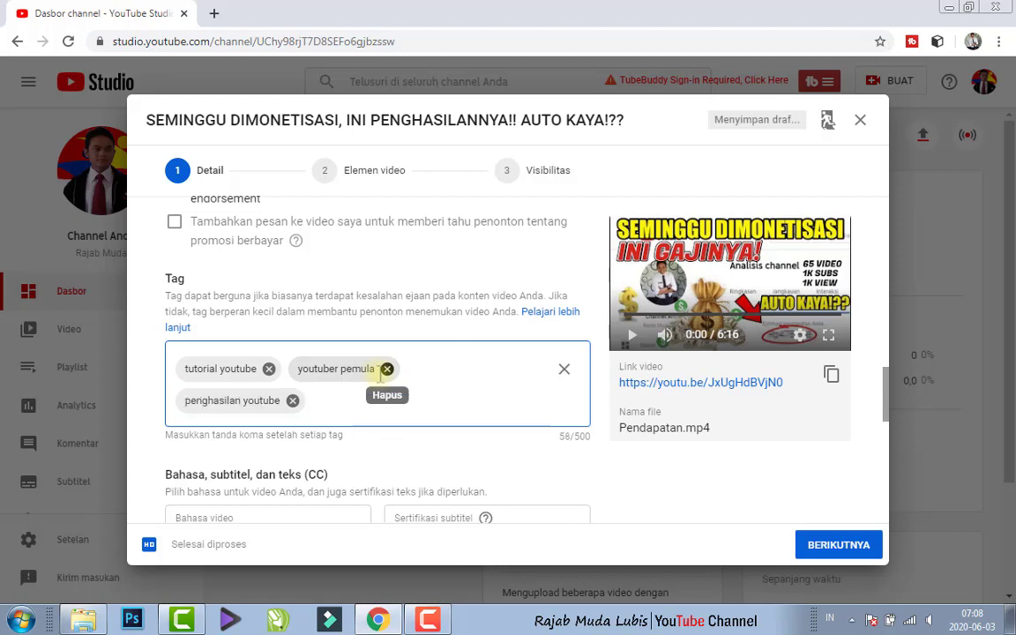
{"action": "type", "text": "gaji youtuber pemula"}
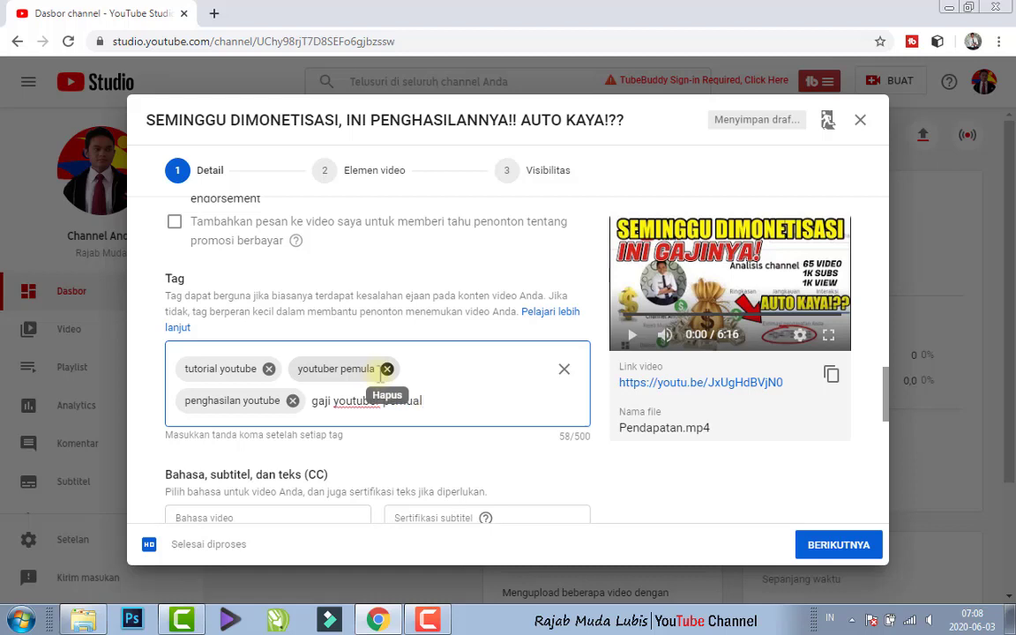
{"action": "key", "text": "Return"}
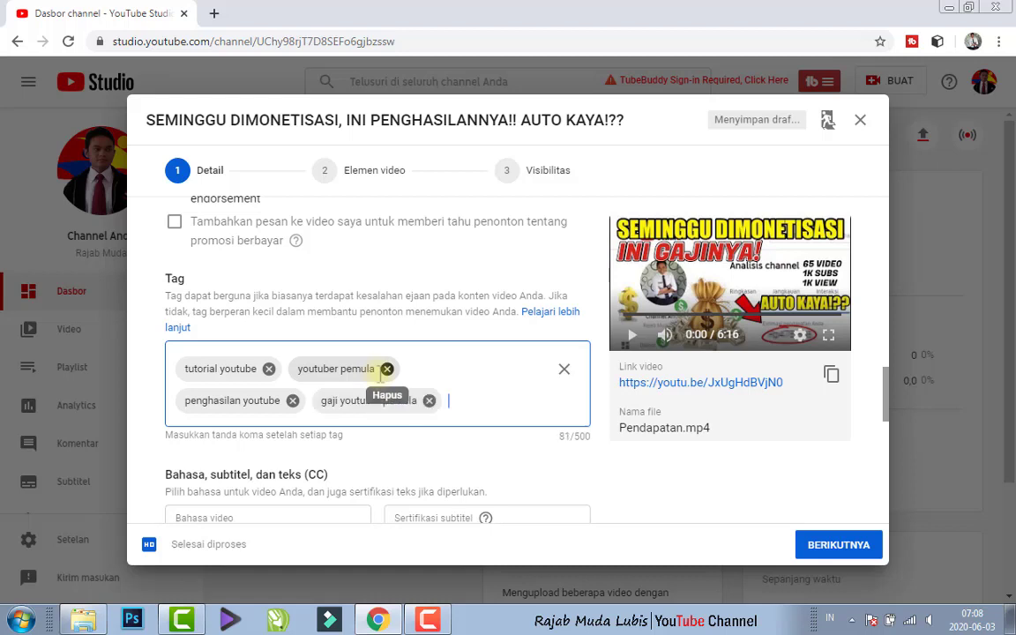
{"action": "type", "text": "p"}
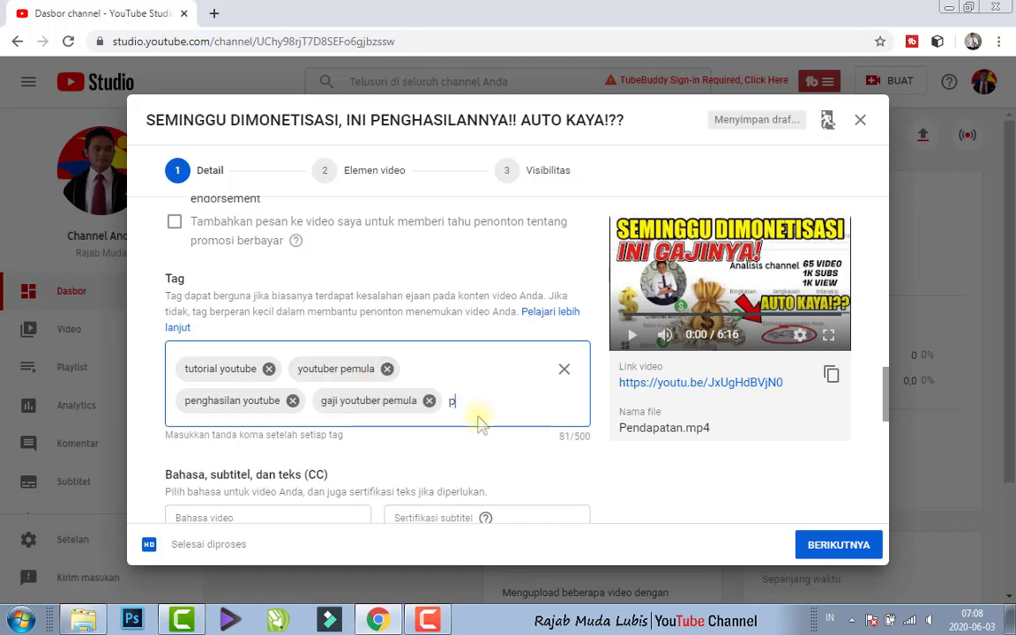
{"action": "type", "text": "endapatan yout"}
{"action": "type", "text": "uber pemu"}
{"action": "type", "text": "la"}
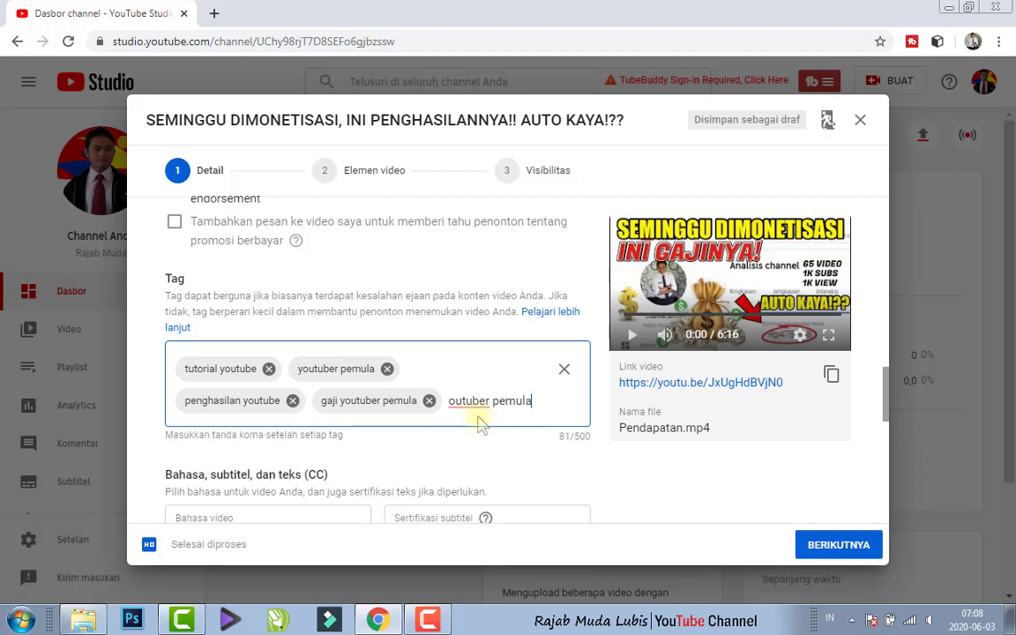
{"action": "key", "text": "Return"}
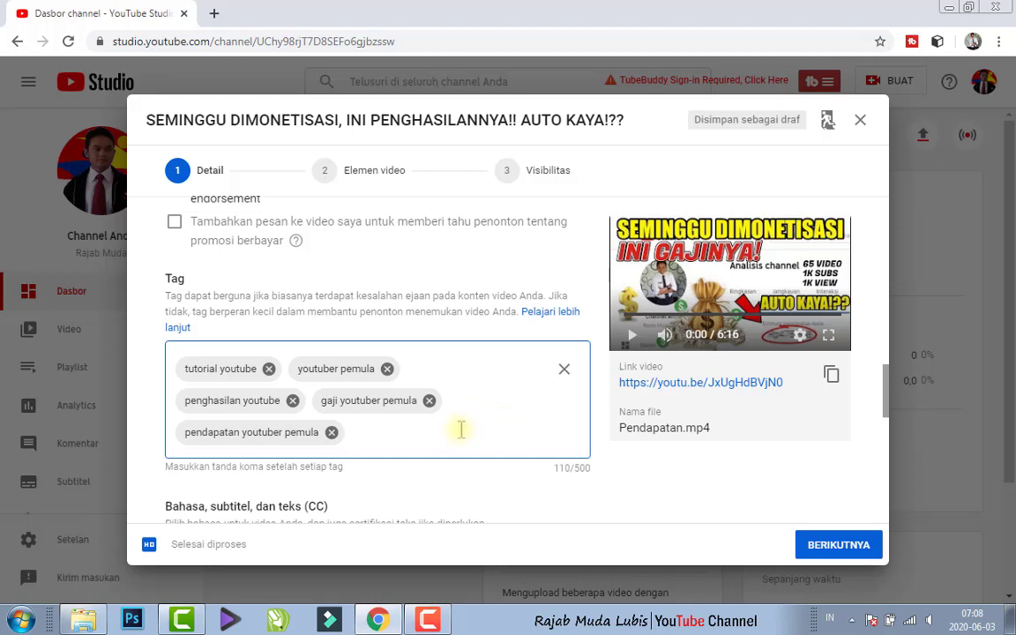
Set the video language to Indonesia and the subtitle certification to "Konten ini tidak pernah ditayangkan di televisi di Amerika Serikat.".
{"action": "left_click_drag", "start_coordinate": [886, 379], "coordinate": [885, 397]}
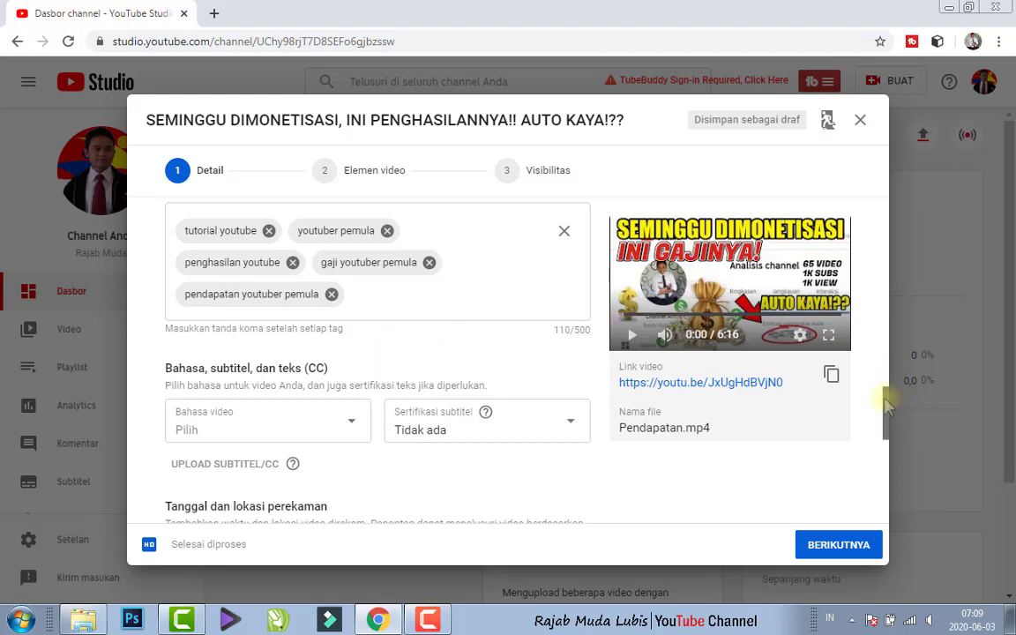
{"action": "scroll", "coordinate": [886, 404], "scroll_direction": "down", "scroll_amount": 1}
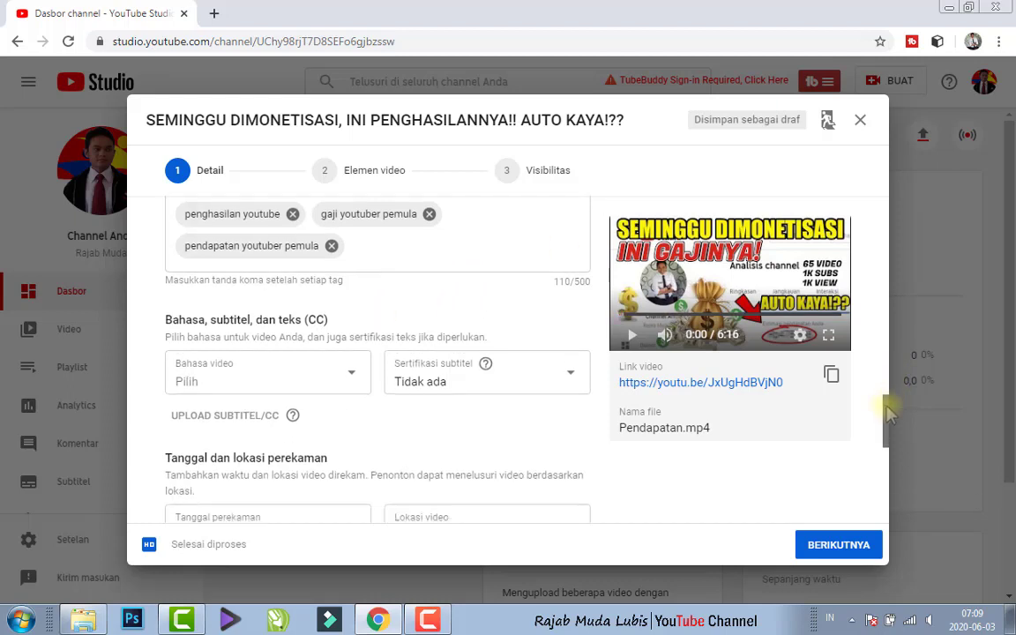
{"action": "left_click", "coordinate": [280, 378]}
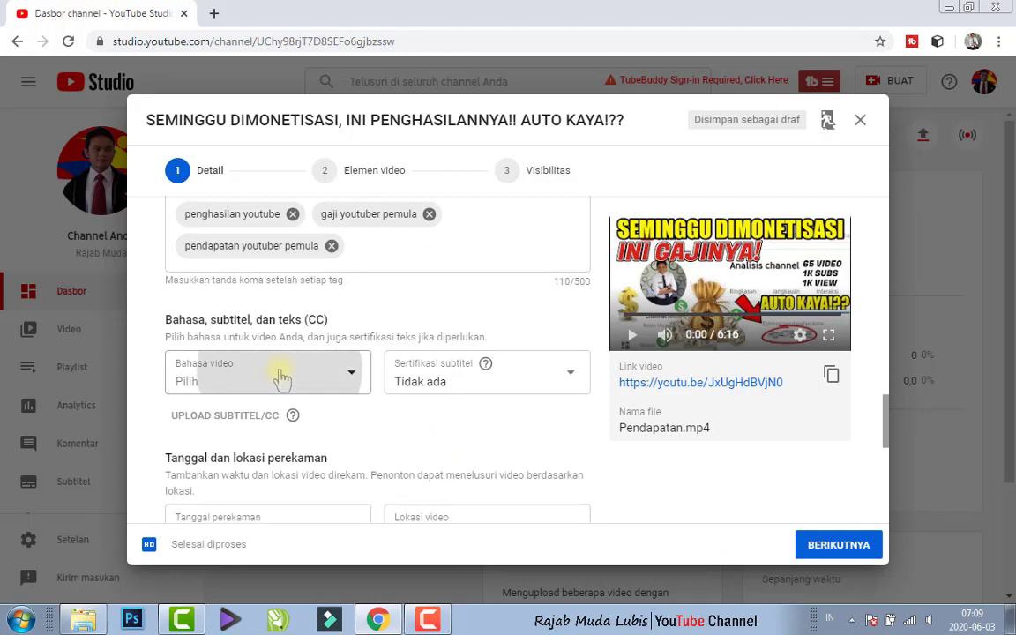
{"action": "left_click", "coordinate": [281, 377]}
{"action": "scroll", "coordinate": [368, 99], "scroll_direction": "down", "scroll_amount": 1}
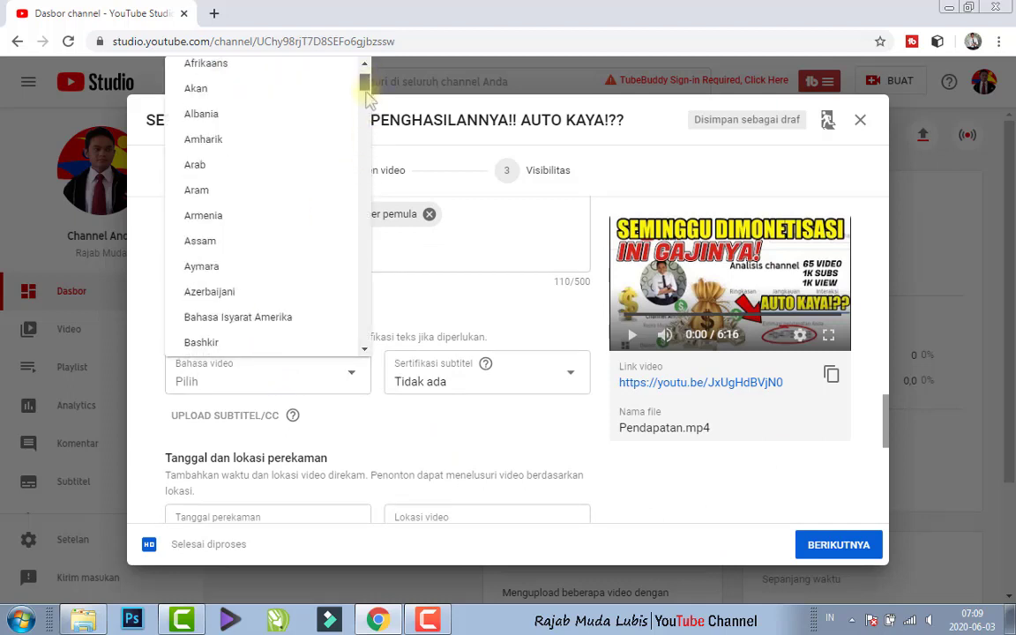
{"action": "left_click_drag", "start_coordinate": [367, 97], "coordinate": [368, 147]}
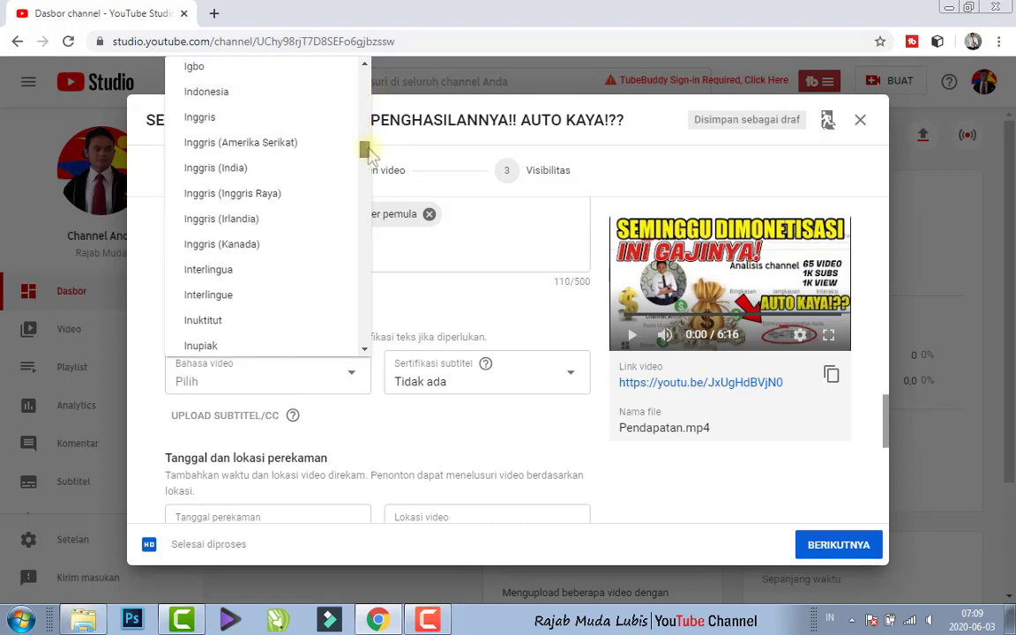
{"action": "left_click", "coordinate": [225, 90]}
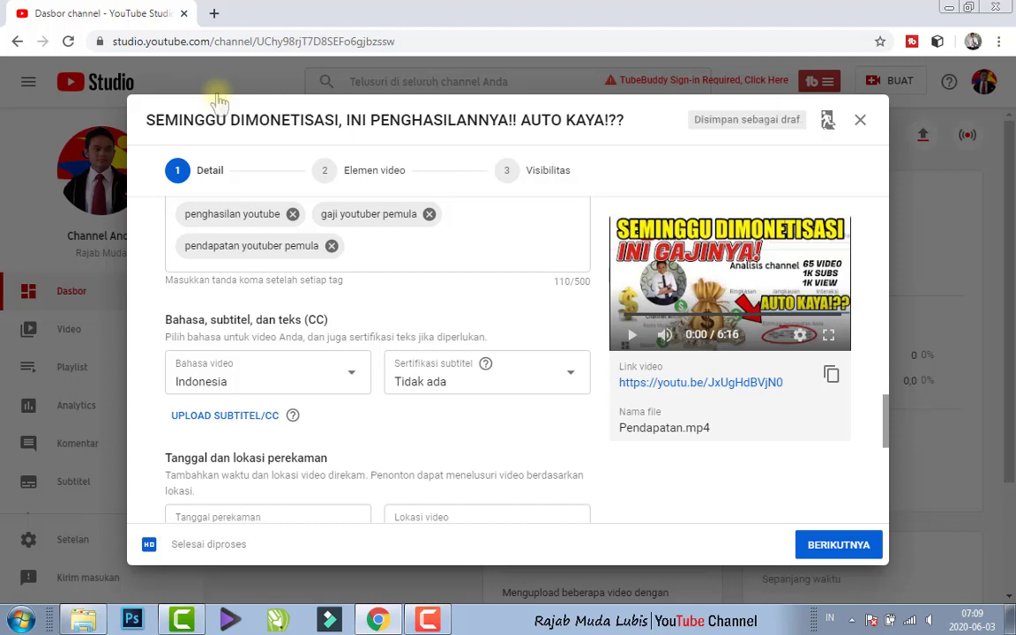
{"action": "left_click", "coordinate": [445, 388]}
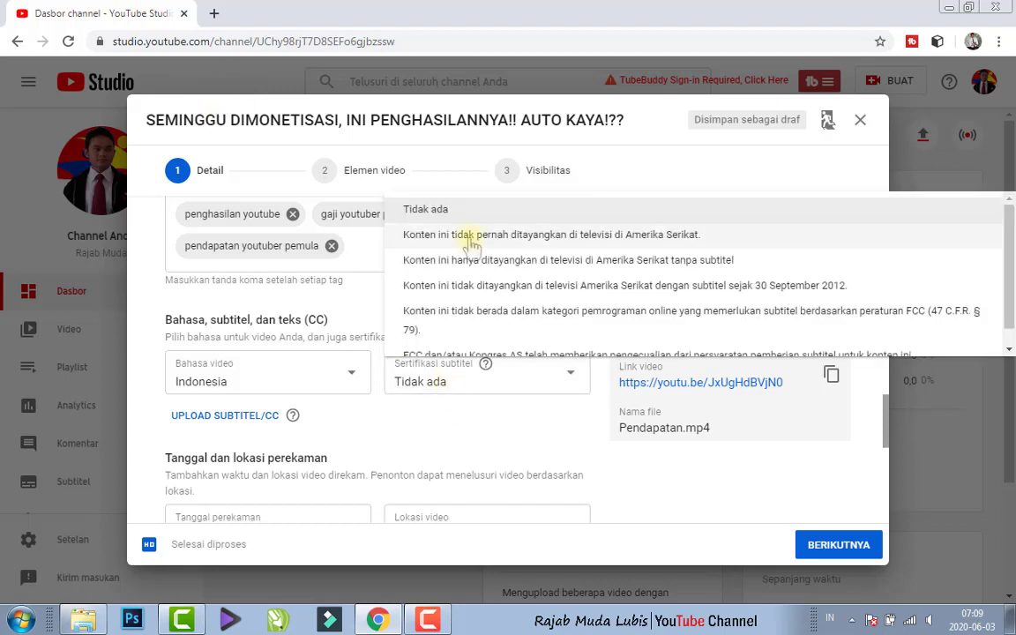
{"action": "left_click", "coordinate": [503, 240]}
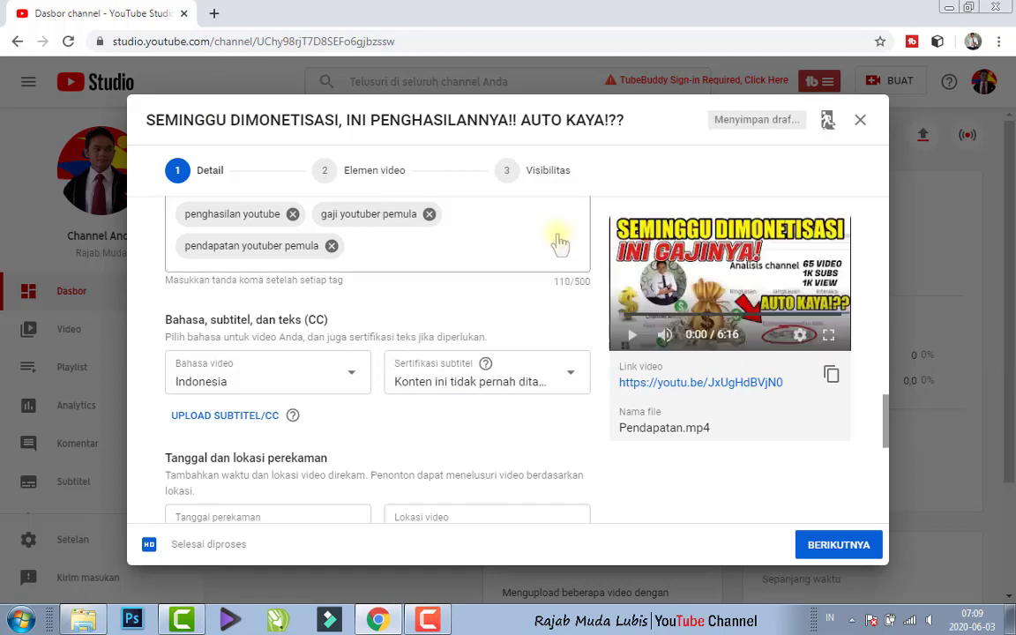
Set the recording date to 1 Jun 2020 and open the video location for entry.
{"action": "left_click_drag", "start_coordinate": [886, 419], "coordinate": [890, 445]}
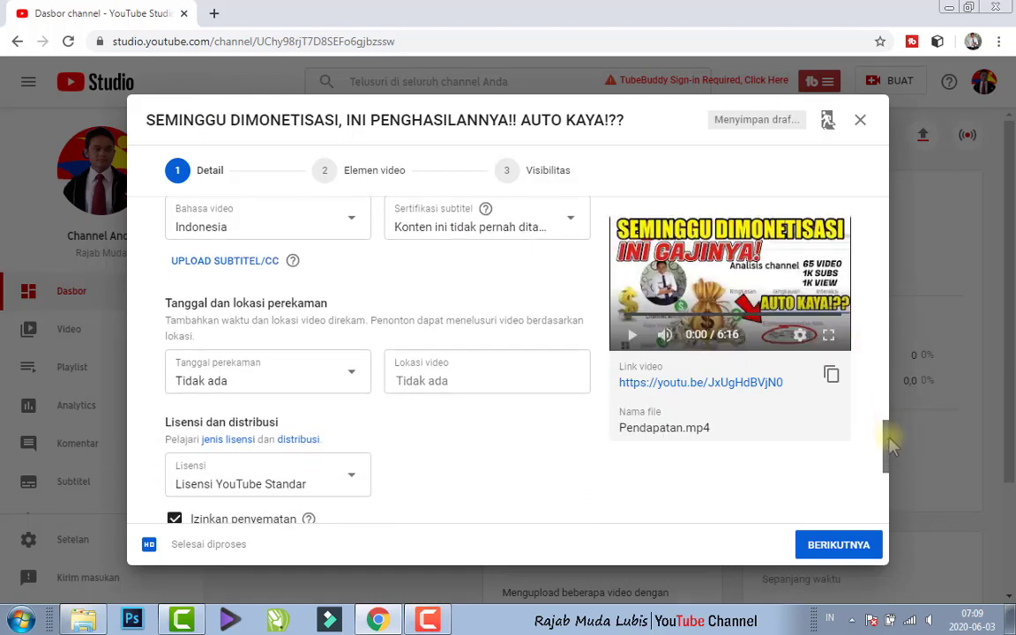
{"action": "left_click", "coordinate": [261, 380]}
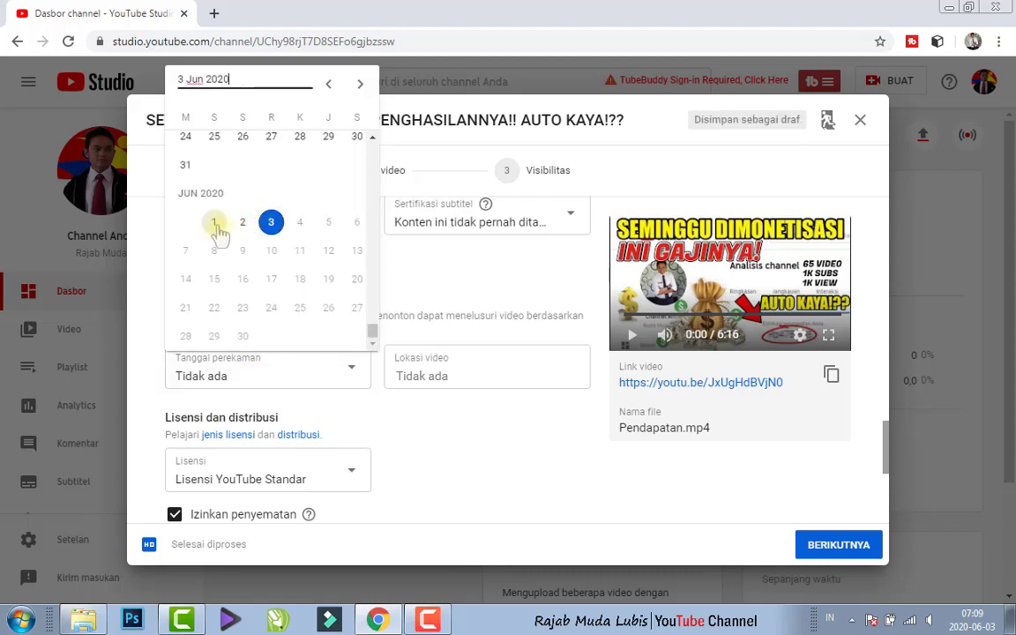
{"action": "left_click", "coordinate": [214, 222]}
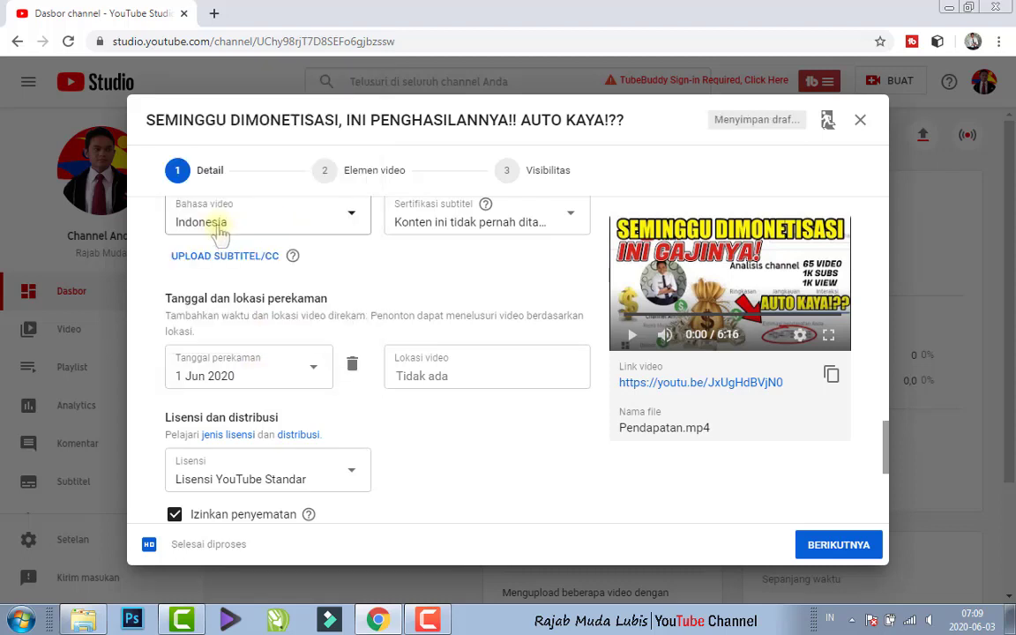
{"action": "left_click", "coordinate": [451, 376]}
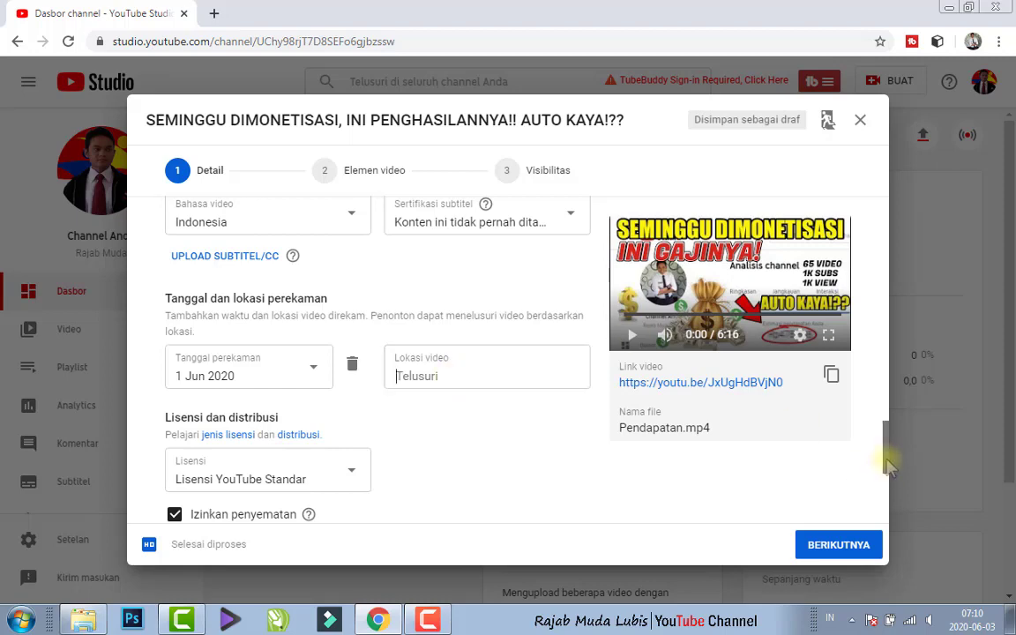
Review the title, description and hashtags entered for the video.
{"action": "left_click_drag", "start_coordinate": [884, 453], "coordinate": [889, 227]}
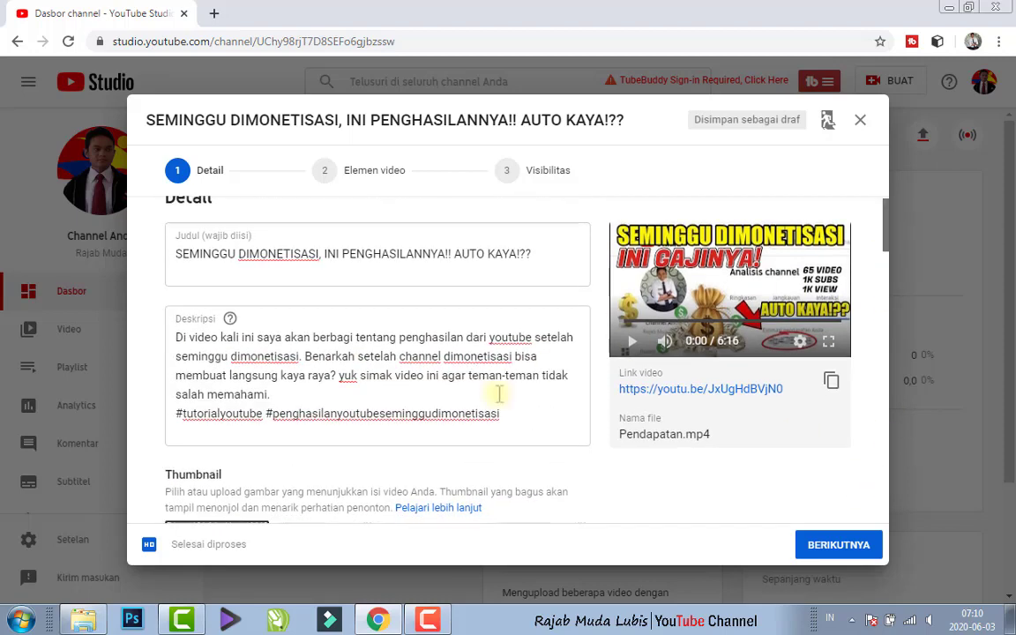
{"action": "left_click", "coordinate": [265, 231]}
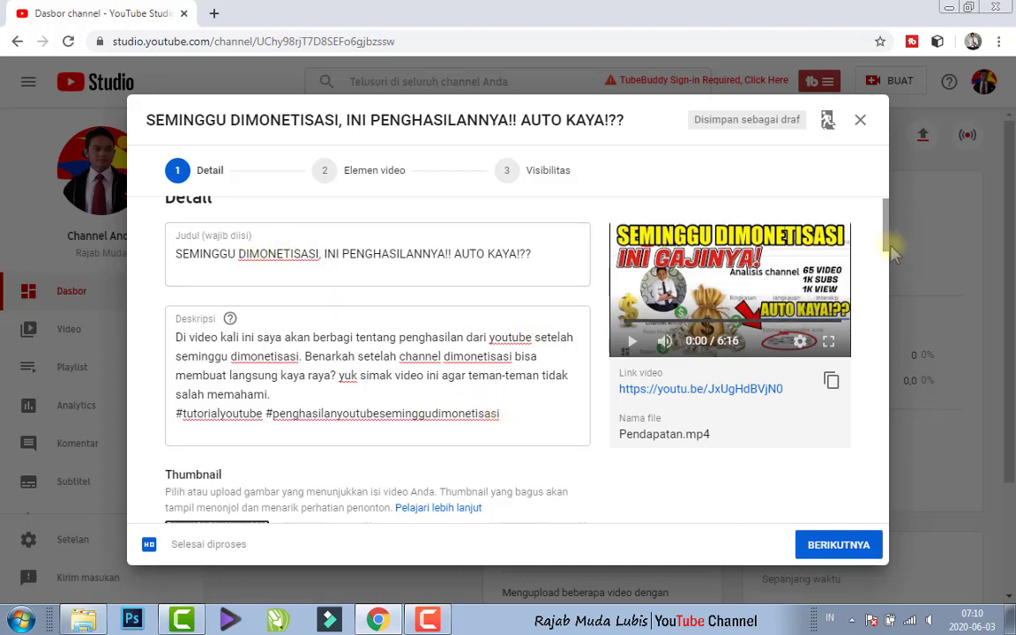
{"action": "left_click_drag", "start_coordinate": [888, 252], "coordinate": [889, 434]}
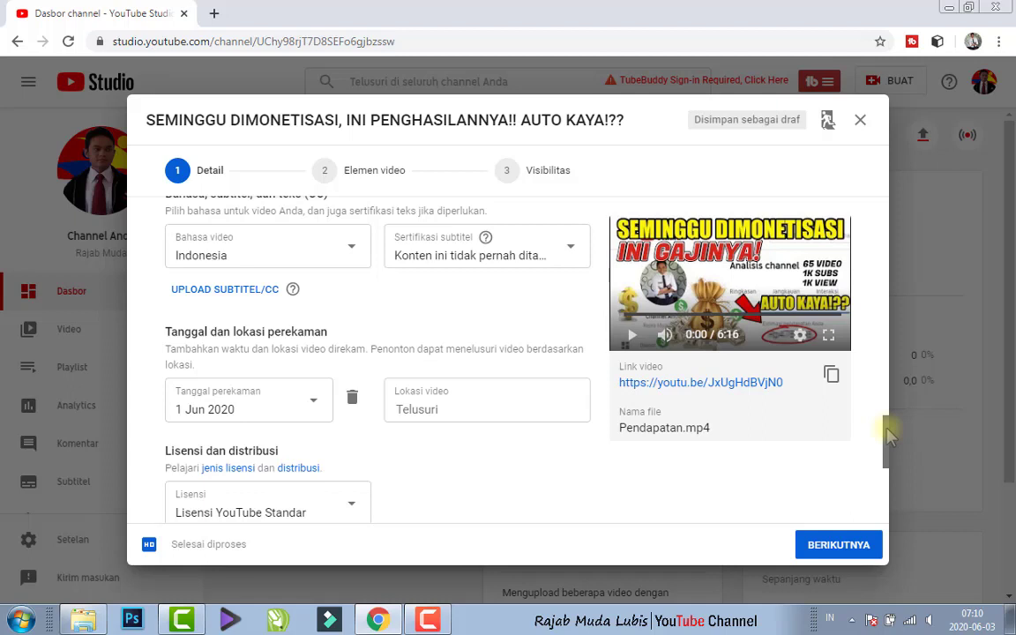
Check which licence types are offered in the licence and distribution settings.
{"action": "scroll", "coordinate": [886, 437], "scroll_direction": "down", "scroll_amount": 3}
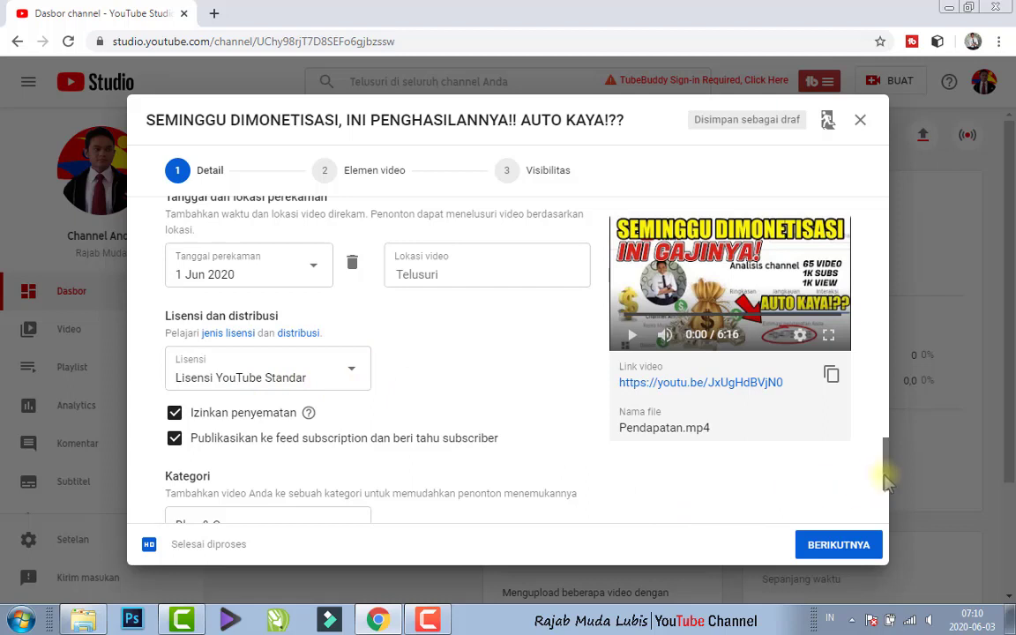
{"action": "left_click_drag", "start_coordinate": [886, 480], "coordinate": [886, 501]}
{"action": "left_click", "coordinate": [362, 263]}
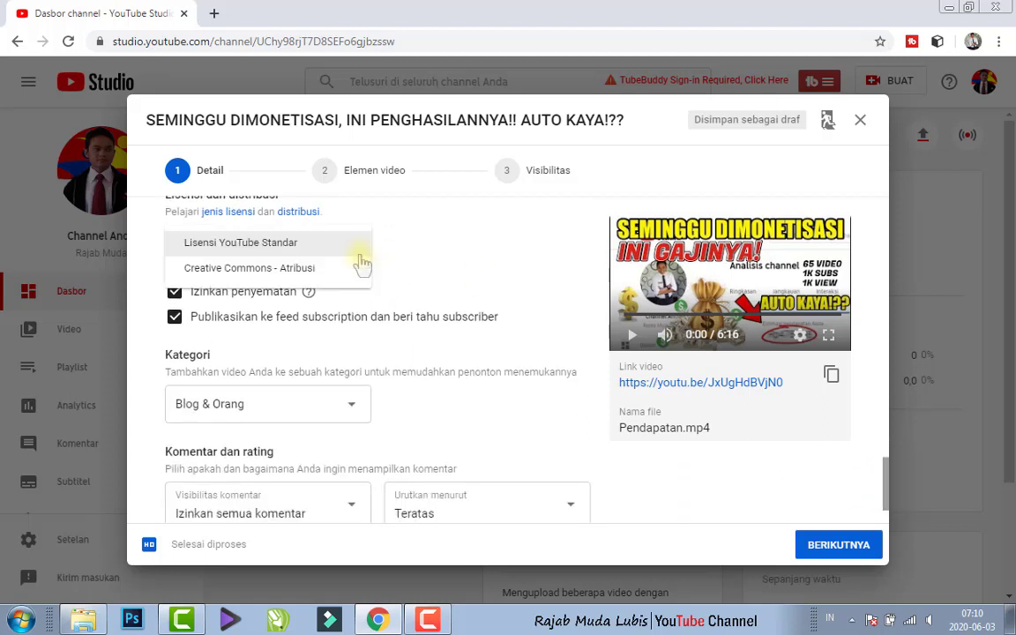
{"action": "key", "text": "Escape"}
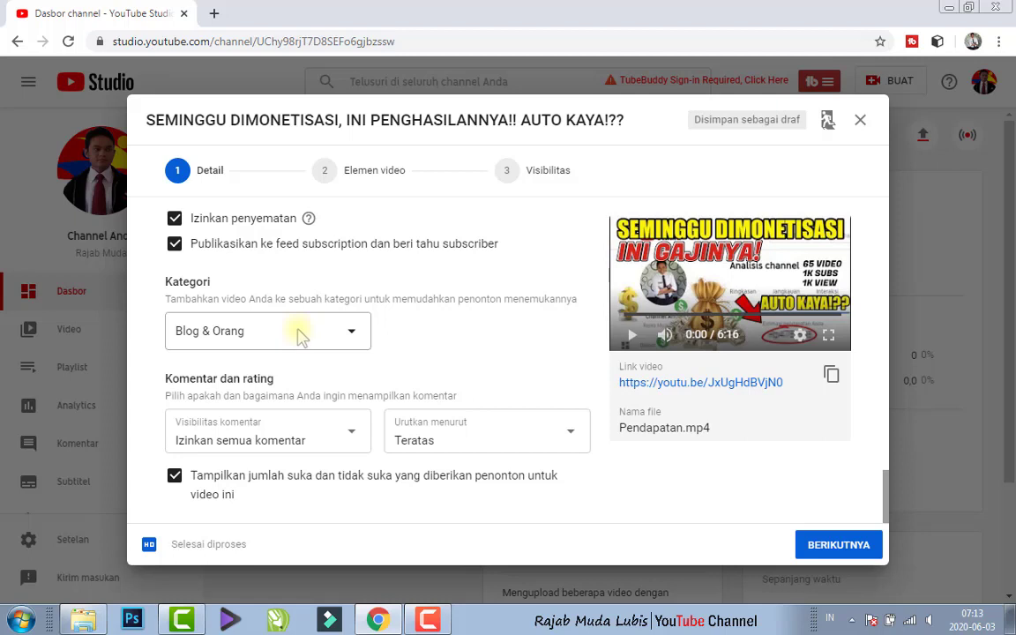
Check which categories are offered for the video.
{"action": "left_click", "coordinate": [298, 335]}
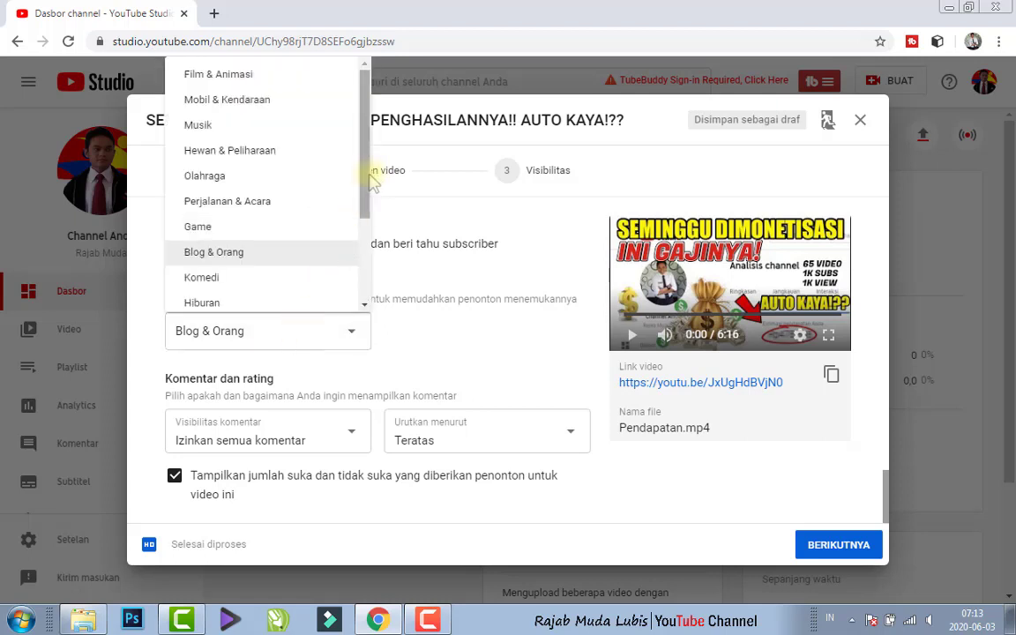
{"action": "left_click_drag", "start_coordinate": [366, 174], "coordinate": [367, 1]}
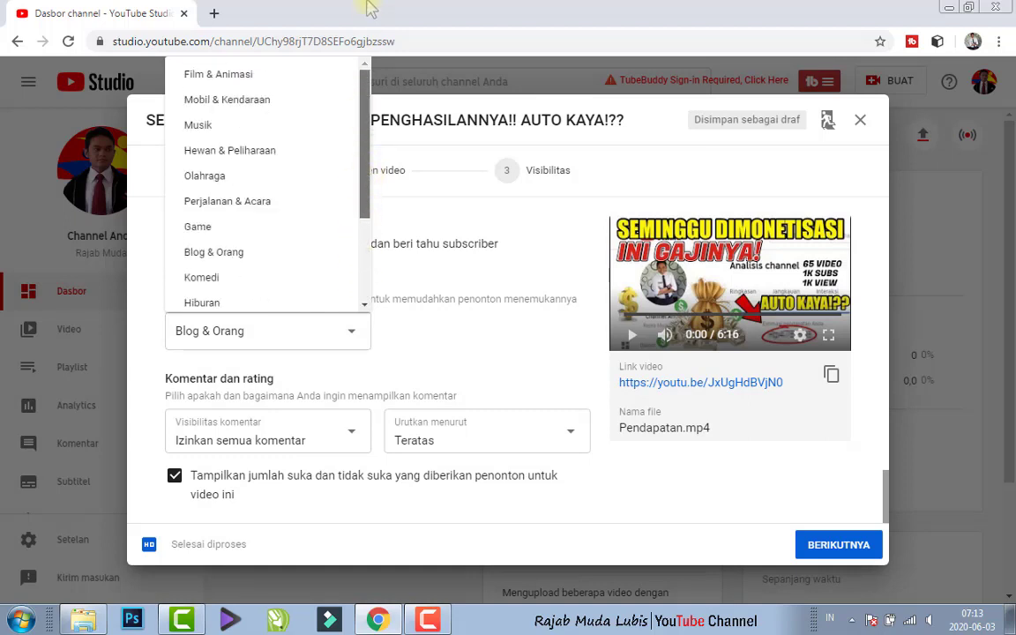
{"action": "left_click", "coordinate": [351, 335]}
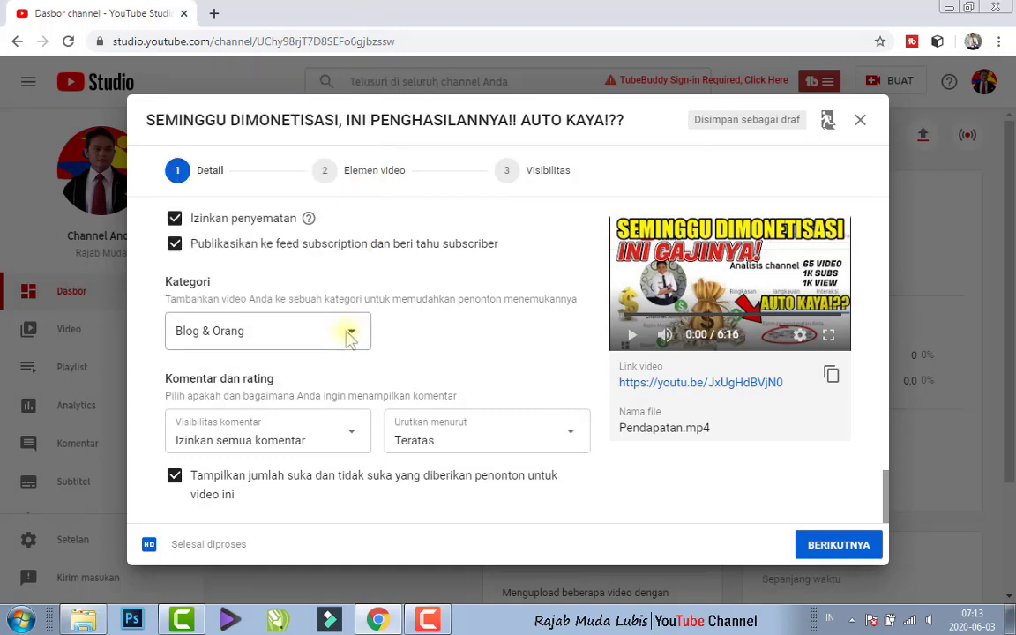
Set comment visibility to "Izinkan semua komentar" and the comment sorting to "Teratas".
{"action": "left_click", "coordinate": [351, 435]}
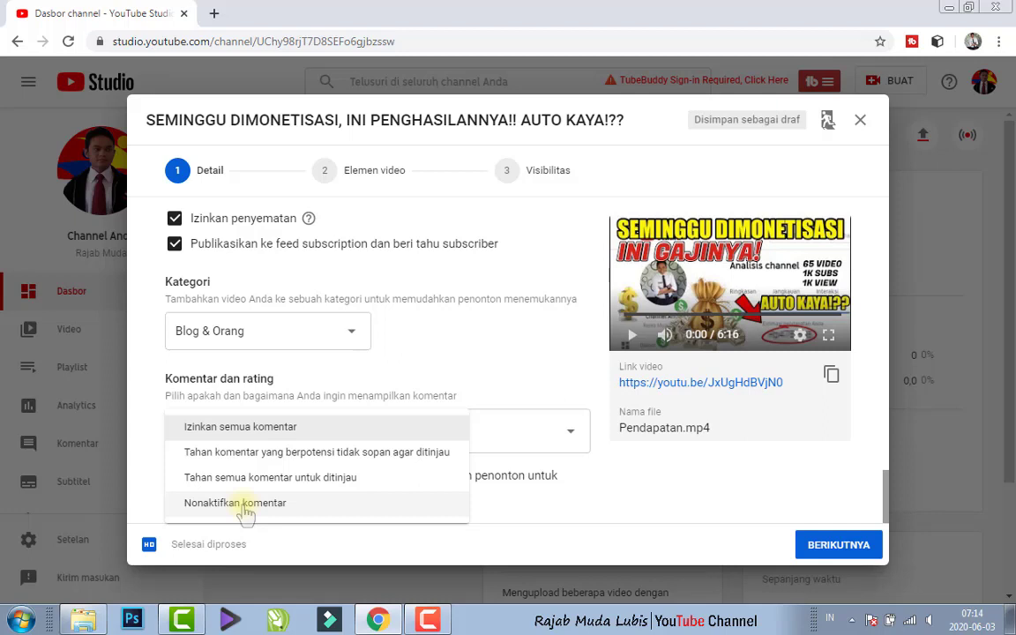
{"action": "left_click", "coordinate": [290, 426]}
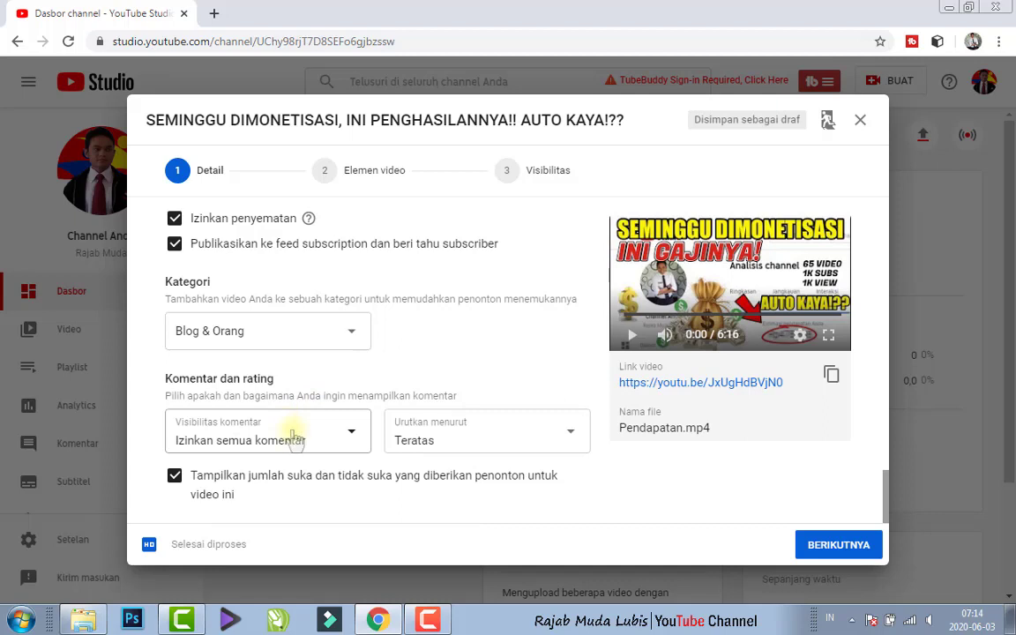
{"action": "left_click", "coordinate": [294, 437]}
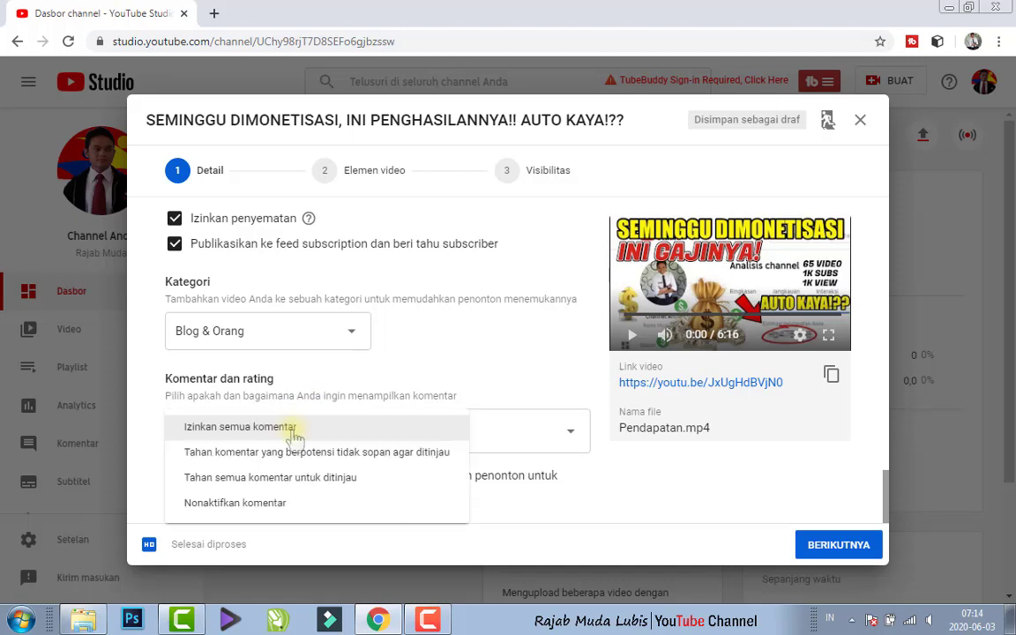
{"action": "left_click", "coordinate": [294, 427]}
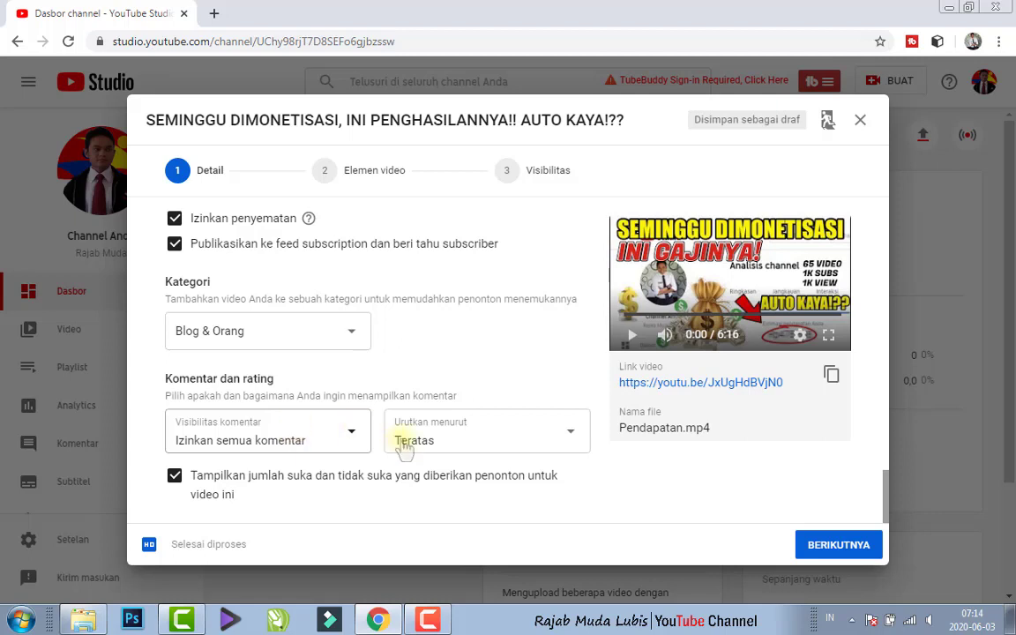
{"action": "left_click", "coordinate": [443, 442]}
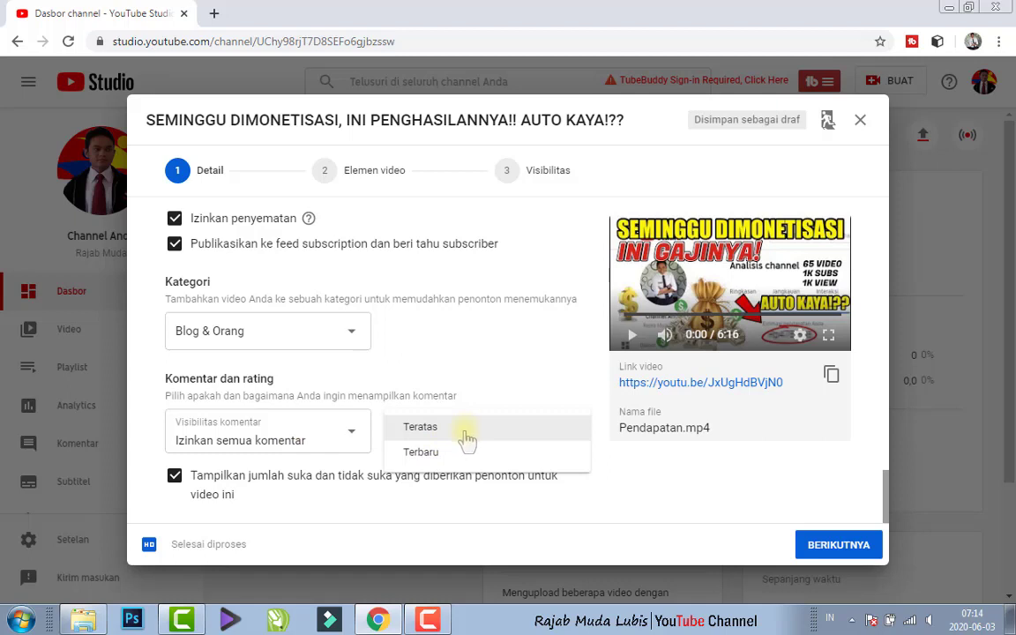
{"action": "left_click", "coordinate": [465, 432]}
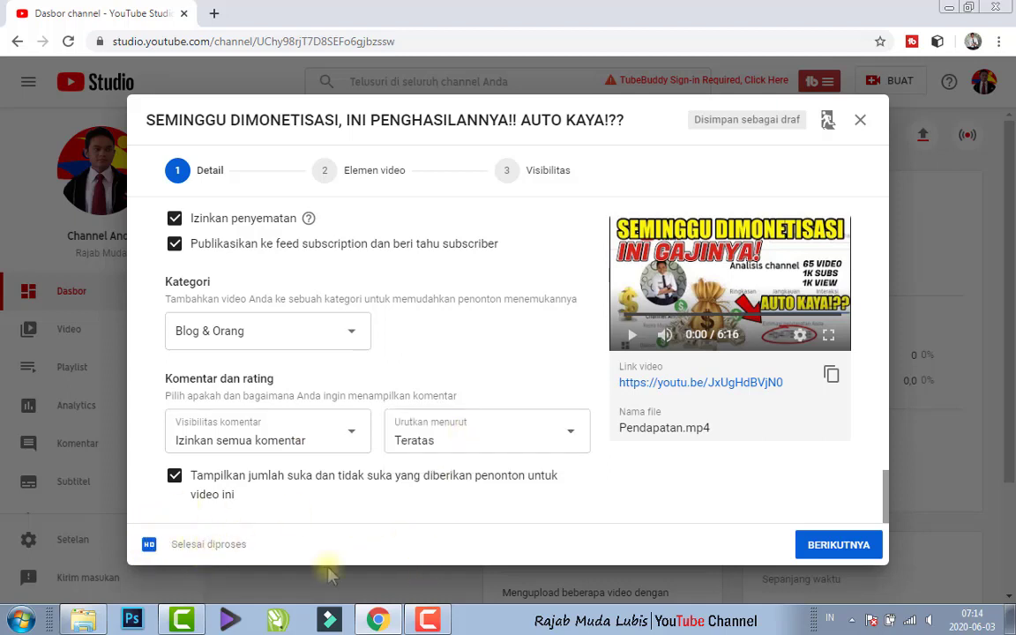
Add a video element featuring the latest upload ("Upload terbaru") to the end screen, starting at 6:11:12.
{"action": "left_click", "coordinate": [838, 548]}
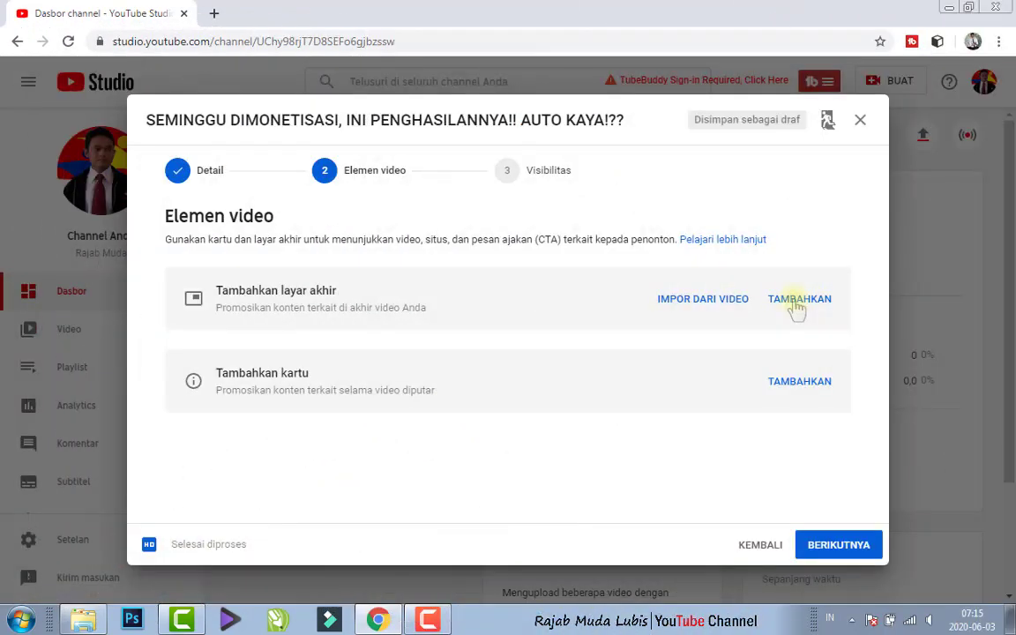
{"action": "left_click", "coordinate": [797, 302]}
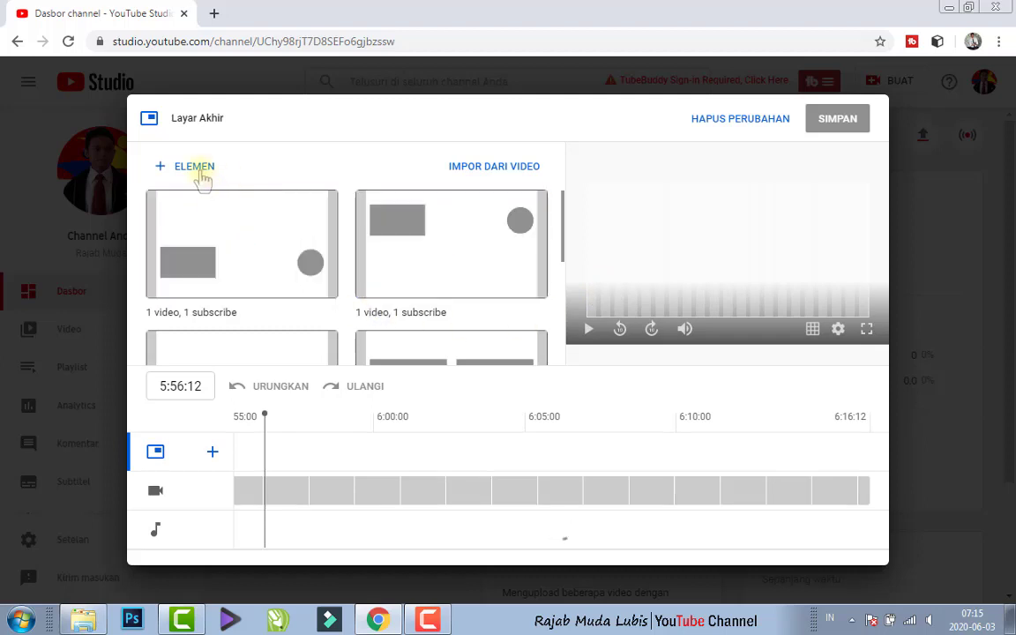
{"action": "left_click", "coordinate": [198, 168]}
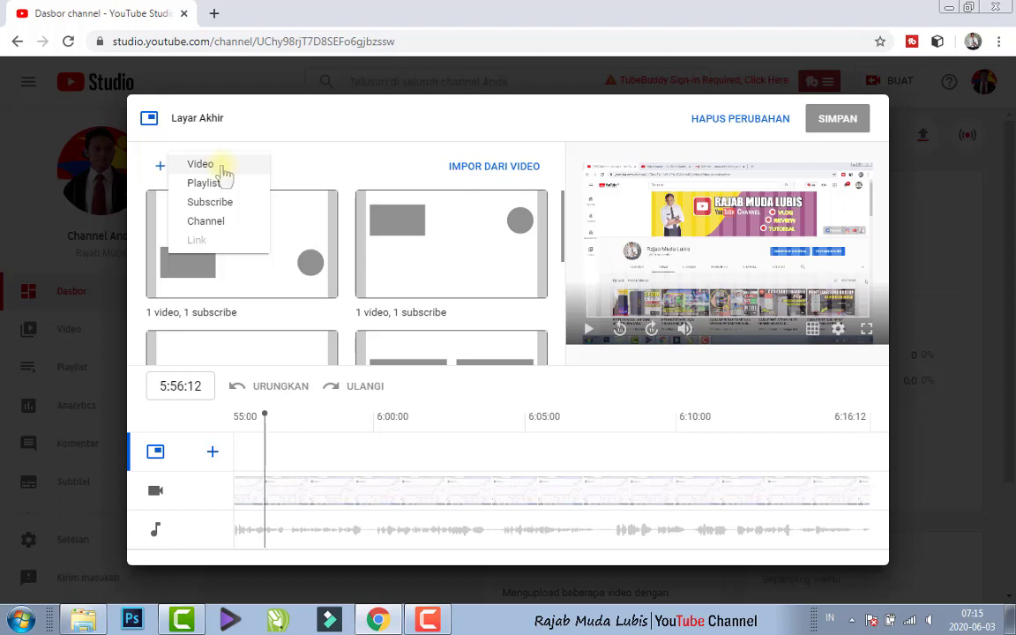
{"action": "left_click", "coordinate": [224, 166]}
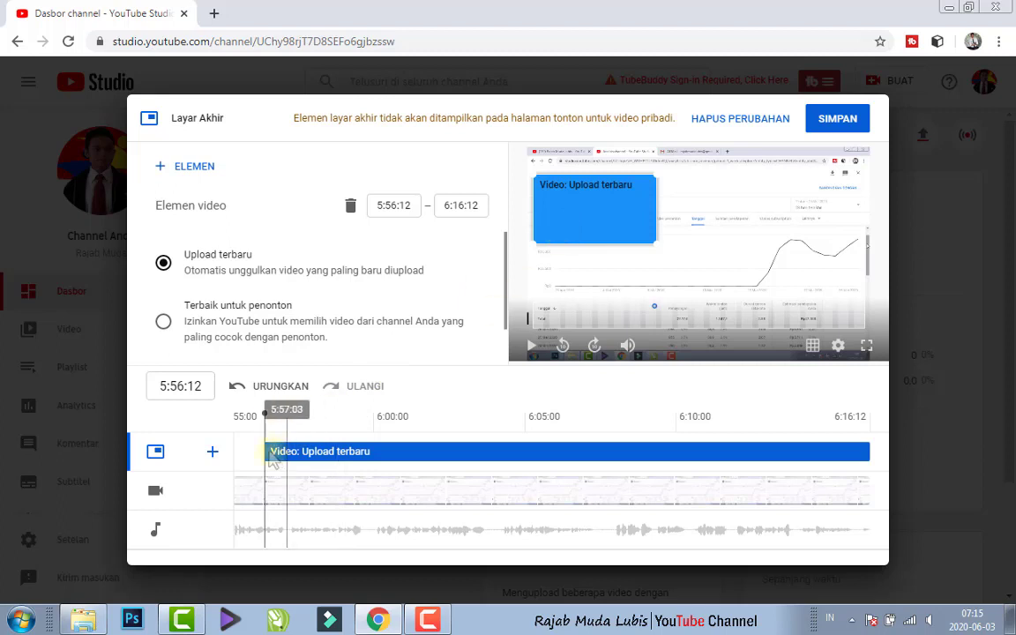
{"action": "left_click_drag", "start_coordinate": [328, 440], "coordinate": [800, 451]}
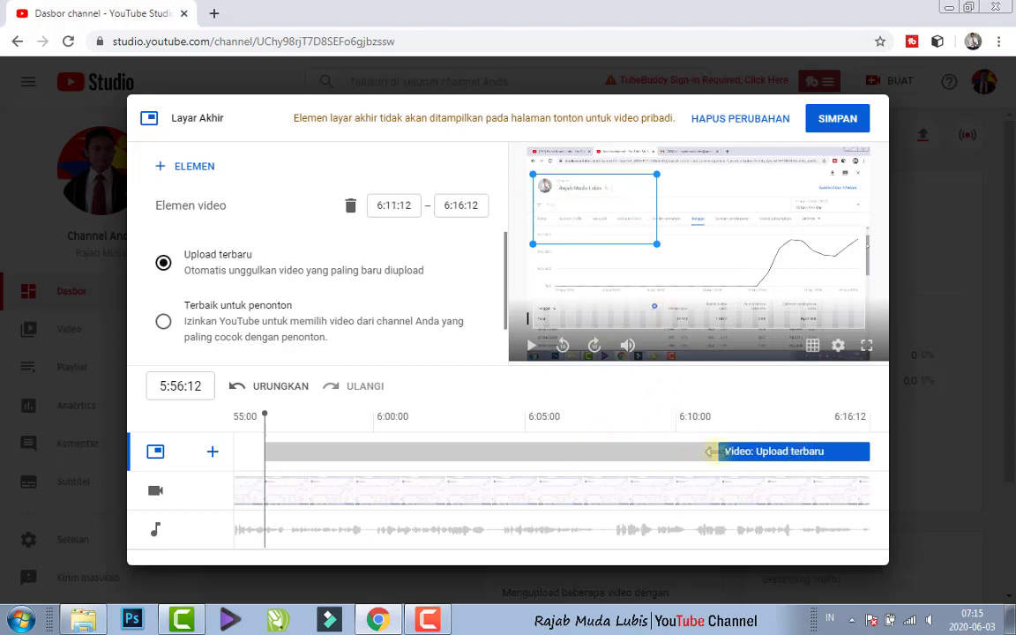
{"action": "left_click_drag", "start_coordinate": [716, 450], "coordinate": [777, 434]}
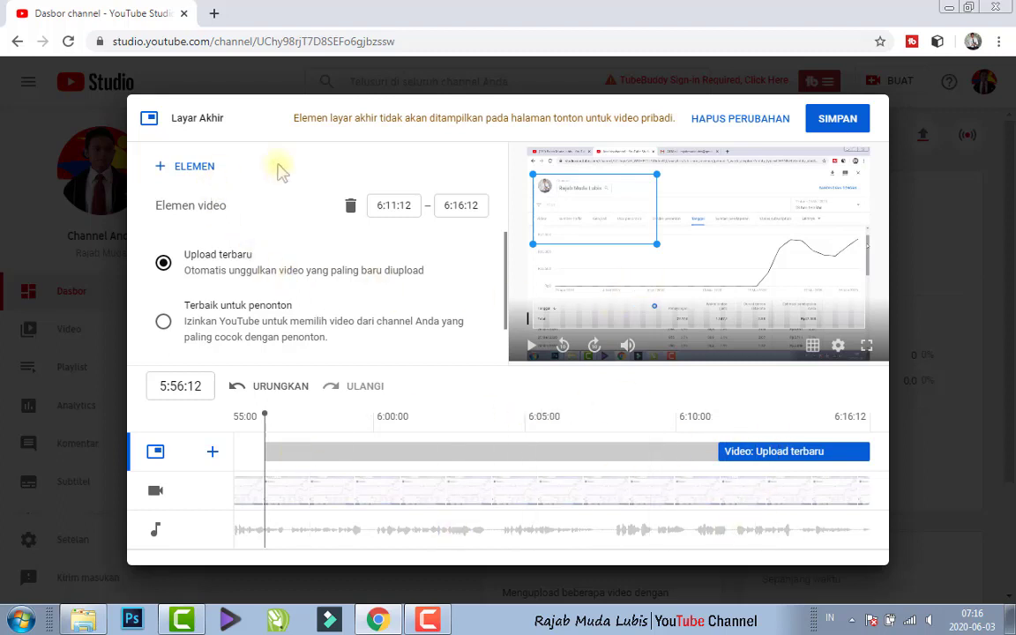
{"action": "left_click", "coordinate": [161, 166]}
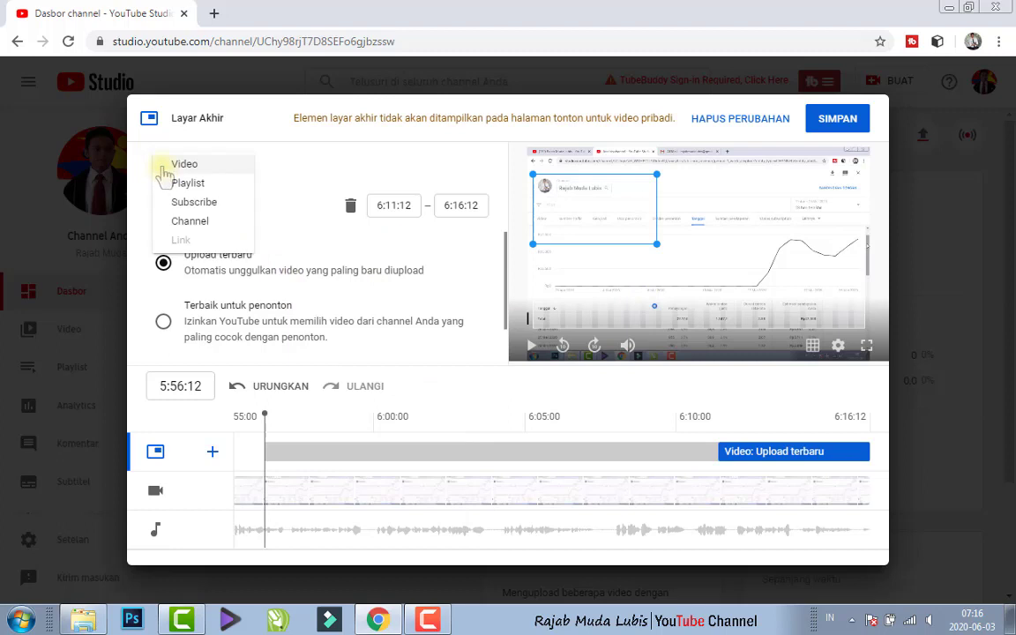
{"action": "left_click", "coordinate": [188, 183]}
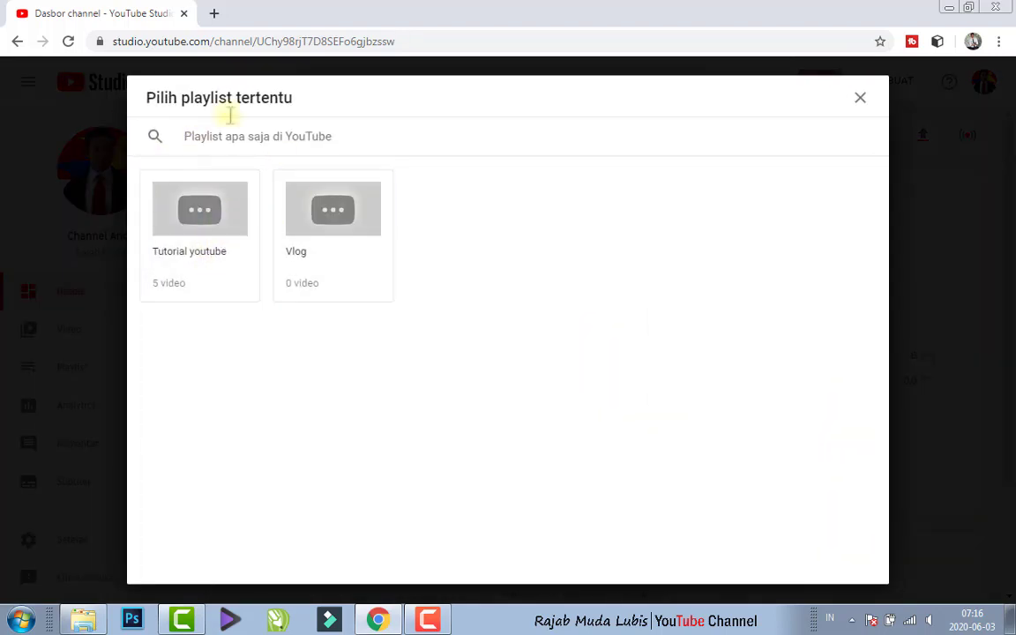
{"action": "left_click", "coordinate": [861, 98]}
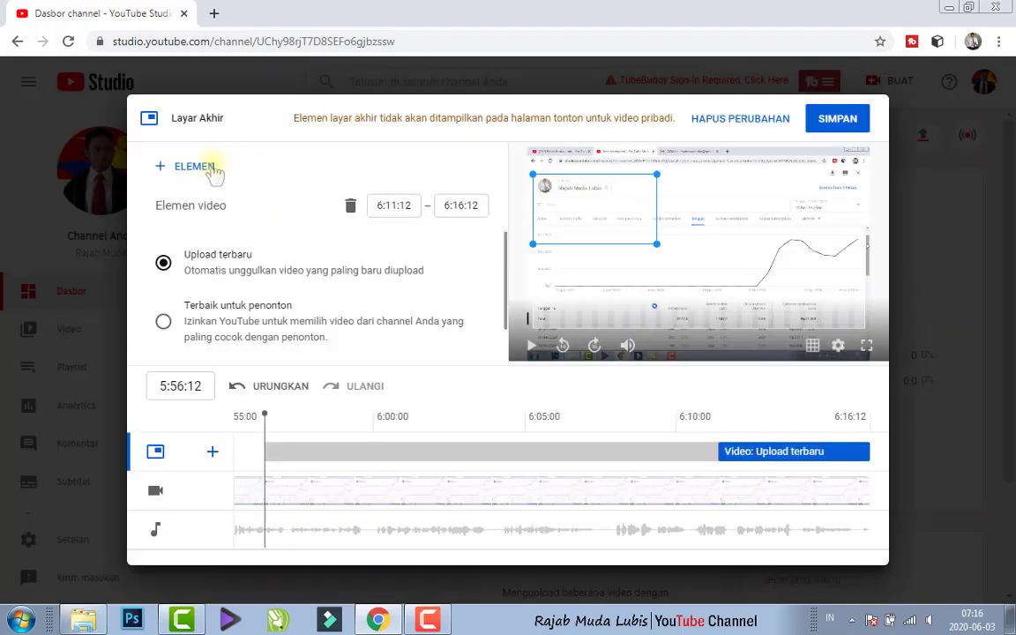
Add a subscribe element to the end screen starting at 6:11:12 and save the end screen.
{"action": "left_click", "coordinate": [205, 166]}
{"action": "left_click", "coordinate": [197, 202]}
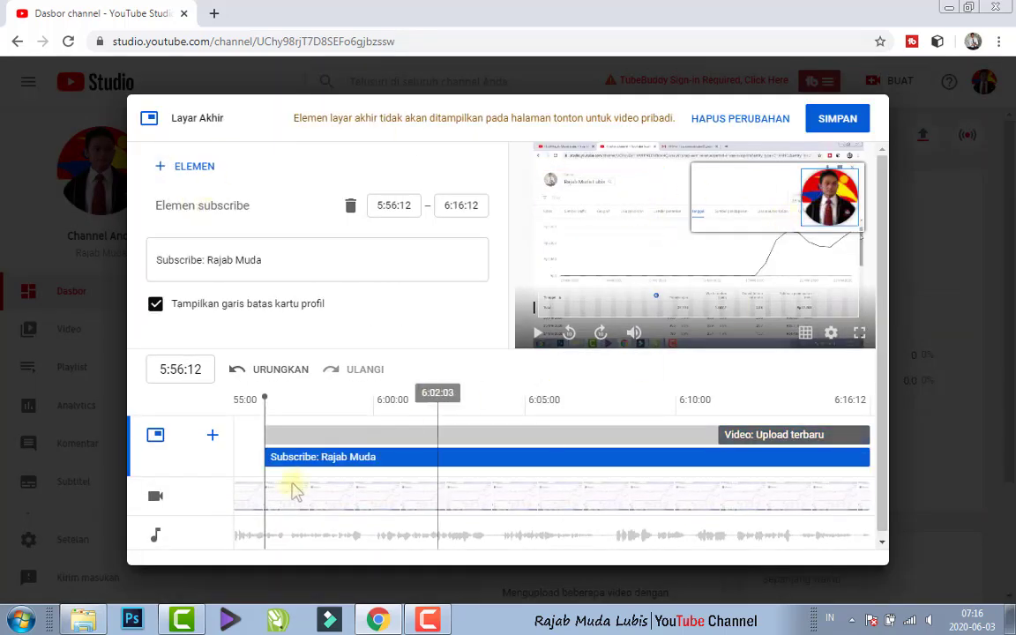
{"action": "left_click_drag", "start_coordinate": [260, 457], "coordinate": [717, 456]}
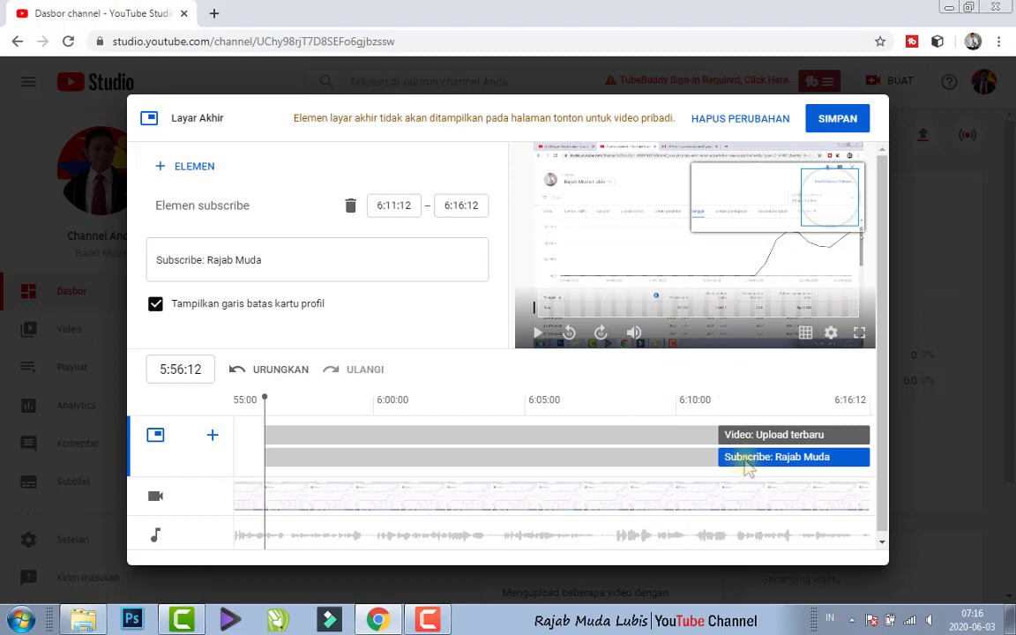
{"action": "left_click", "coordinate": [845, 129]}
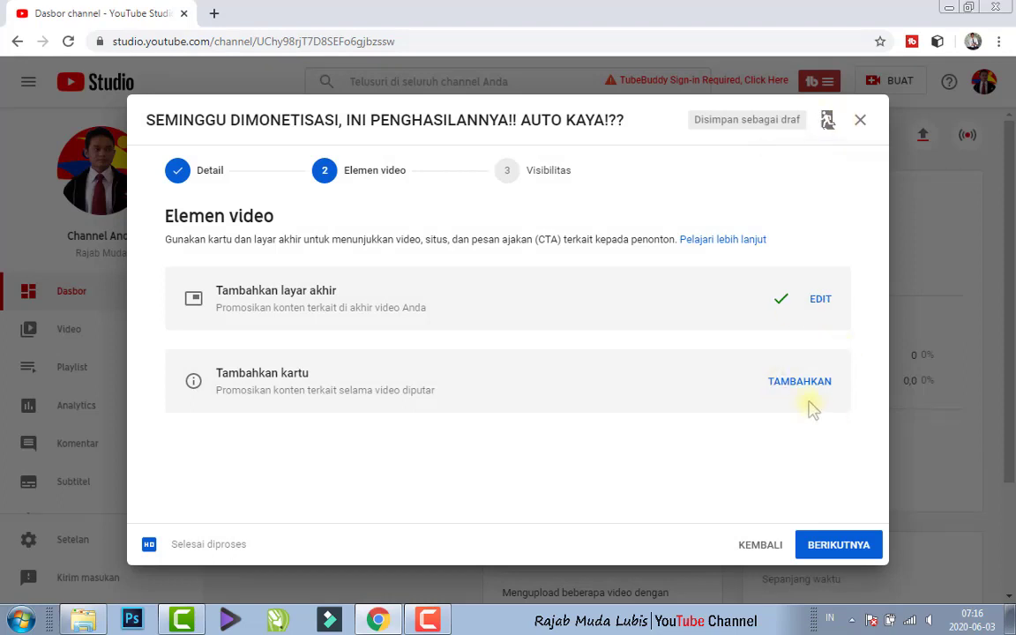
Create a card promoting the "Tutorial youtube" playlist and place it at 3:59 in the video.
{"action": "left_click", "coordinate": [806, 385]}
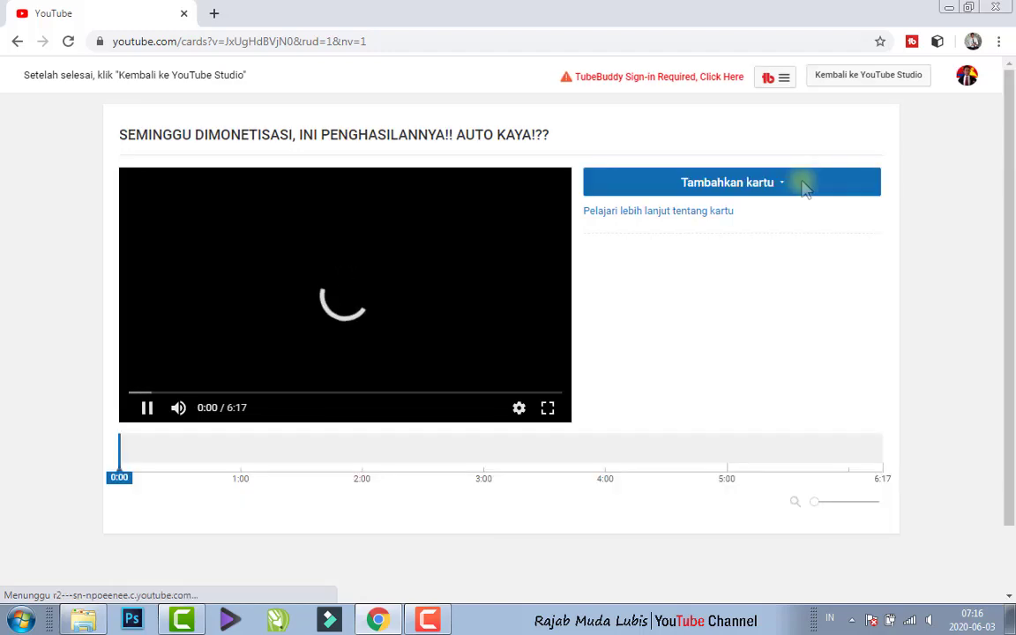
{"action": "left_click", "coordinate": [728, 185]}
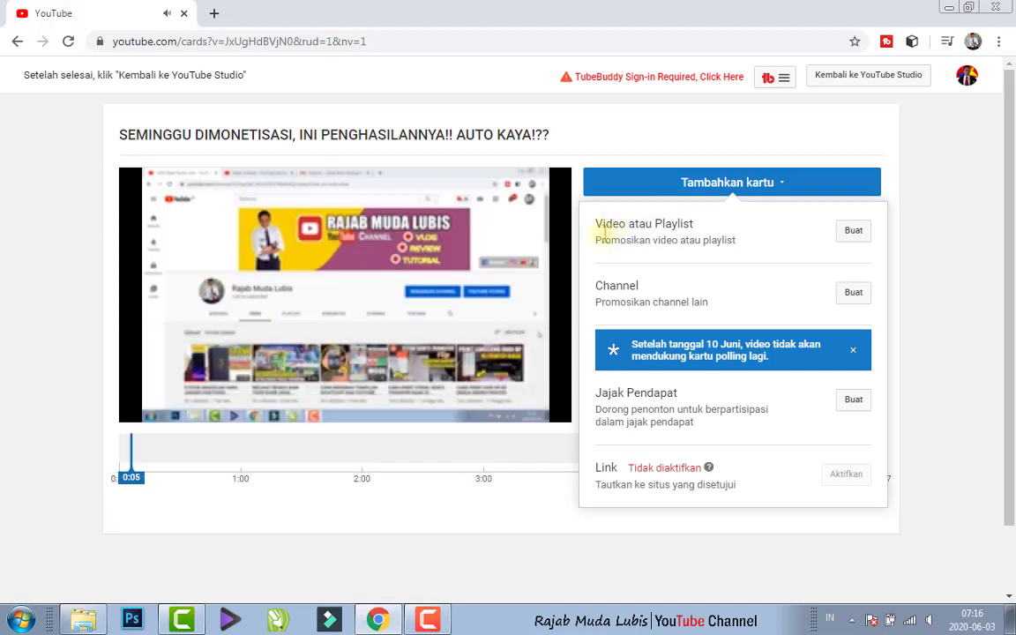
{"action": "left_click", "coordinate": [853, 232]}
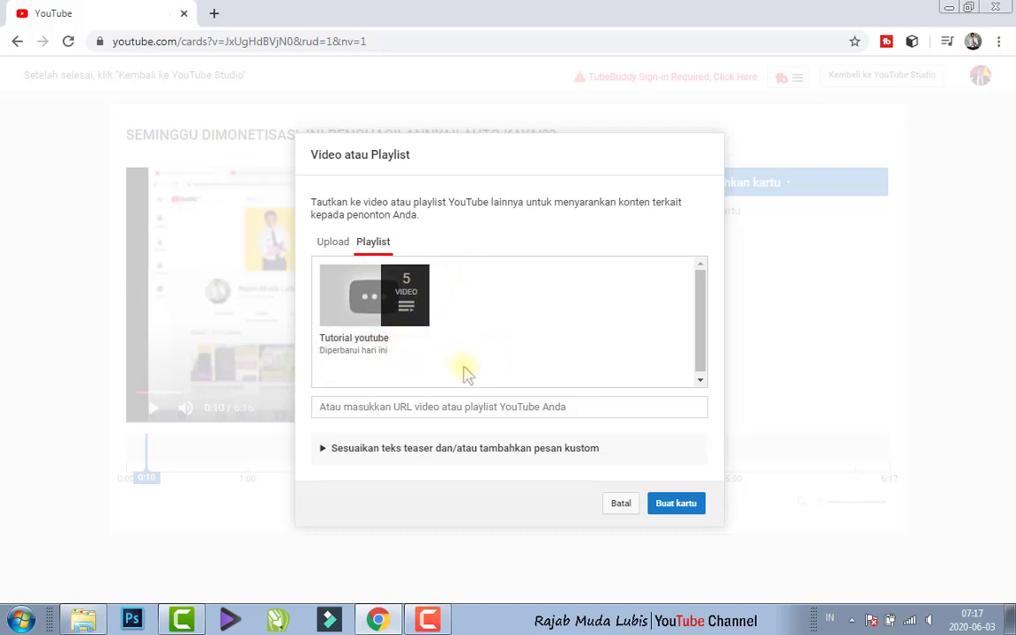
{"action": "left_click", "coordinate": [424, 340]}
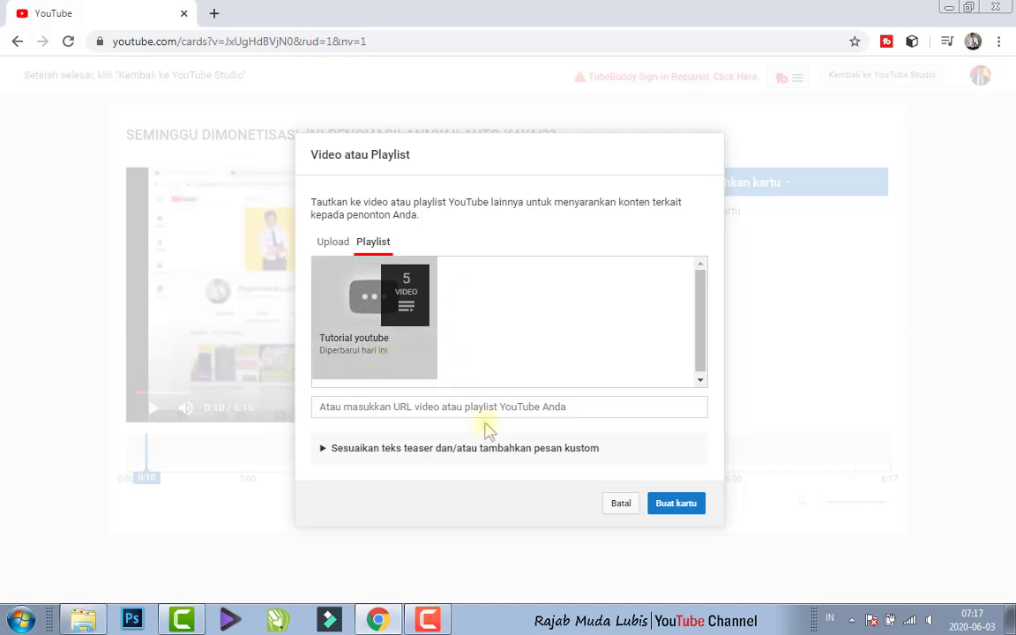
{"action": "left_click", "coordinate": [668, 508]}
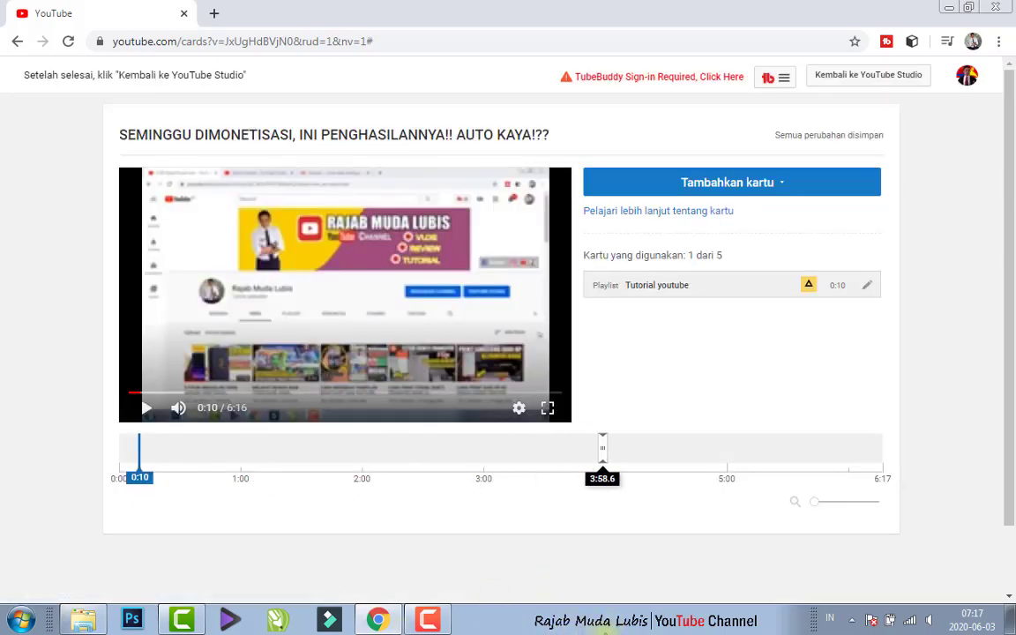
{"action": "left_click", "coordinate": [604, 450]}
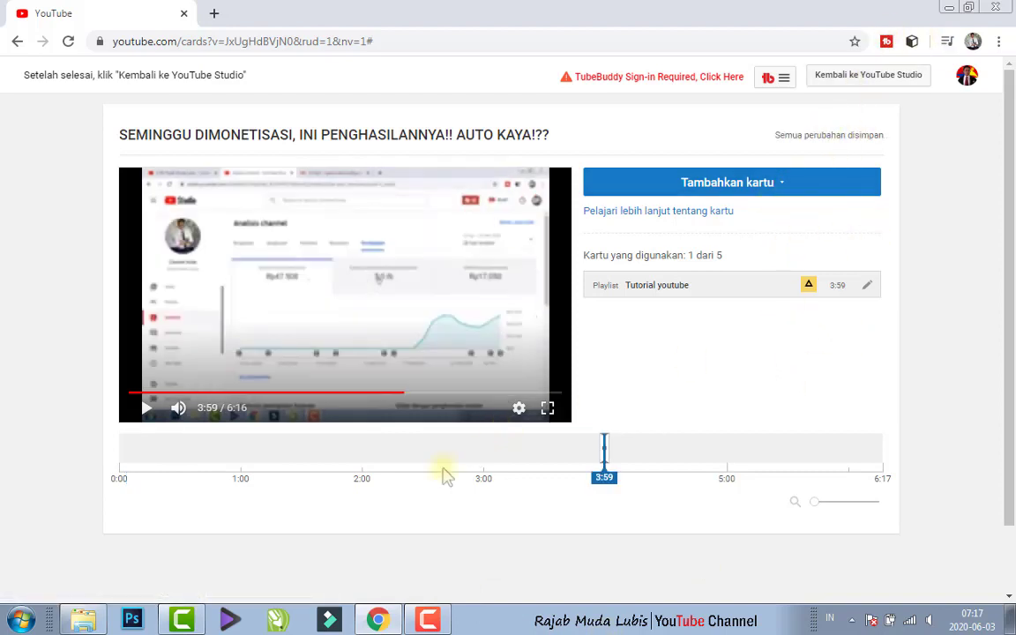
{"action": "left_click", "coordinate": [732, 457]}
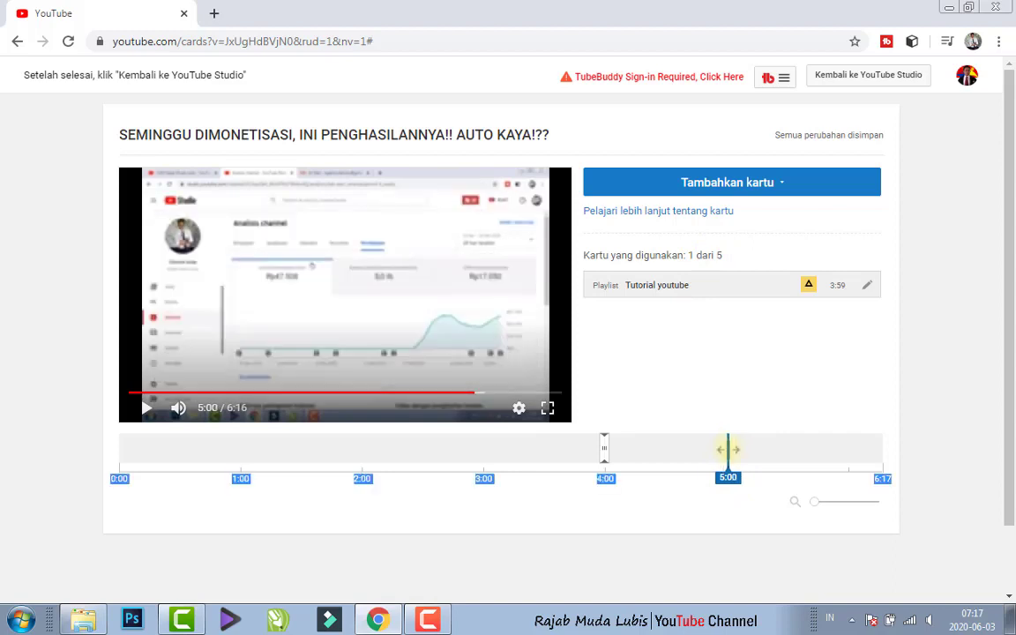
{"action": "left_click", "coordinate": [821, 456]}
{"action": "left_click", "coordinate": [471, 447]}
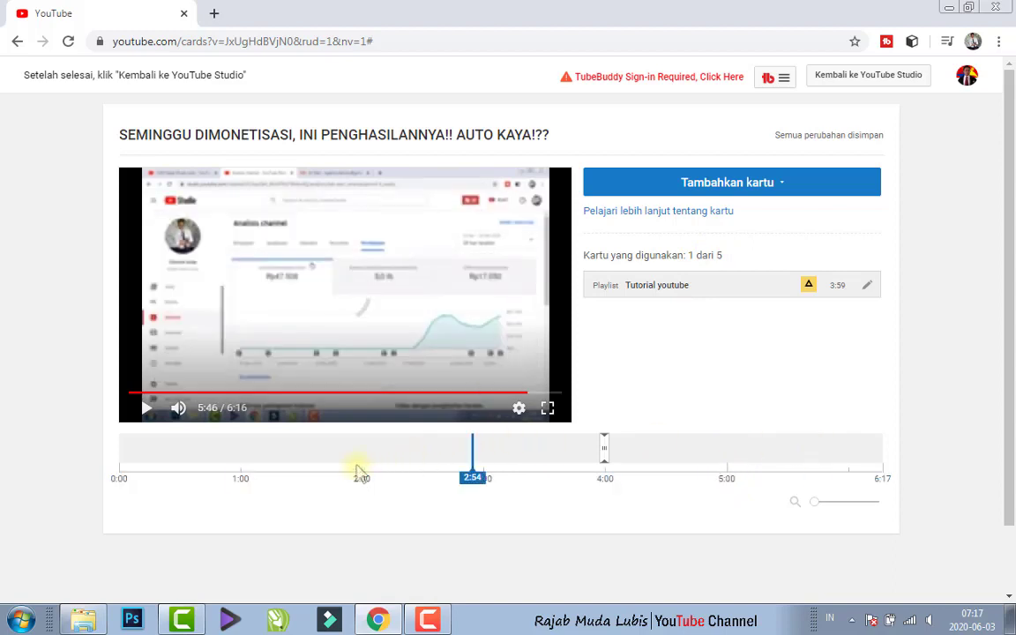
{"action": "left_click", "coordinate": [356, 462]}
{"action": "left_click", "coordinate": [485, 456]}
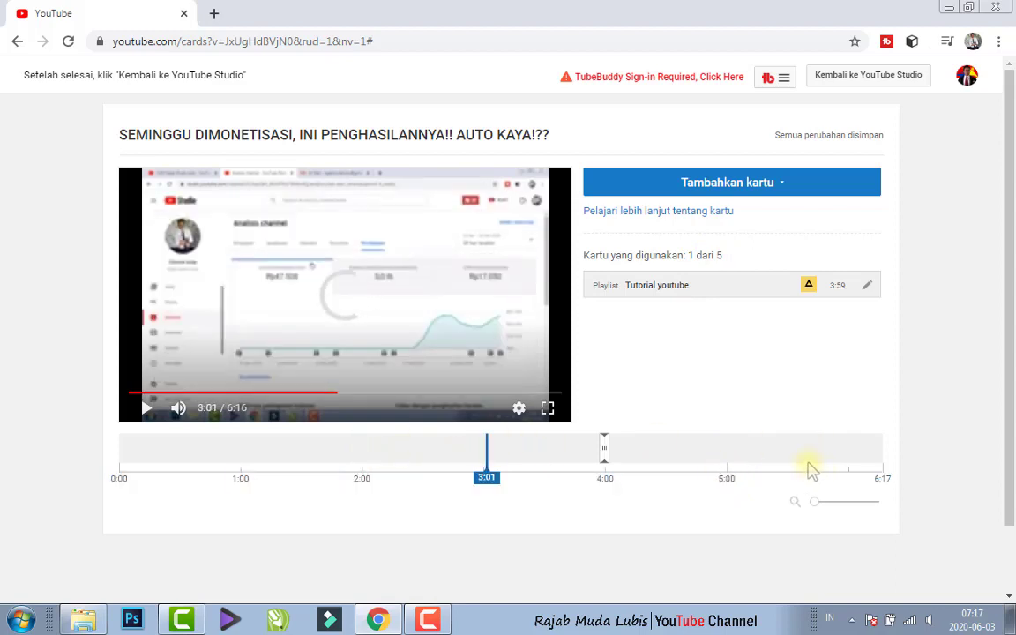
{"action": "left_click", "coordinate": [783, 456]}
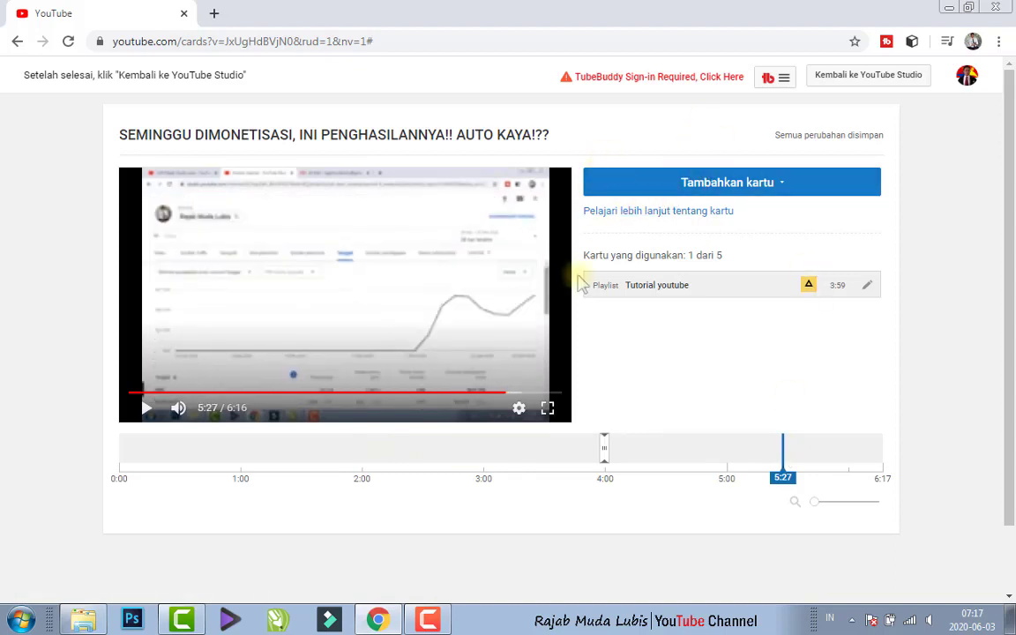
Return from the card editor to YouTube Studio and proceed to the video's visibility settings.
{"action": "left_click", "coordinate": [899, 86]}
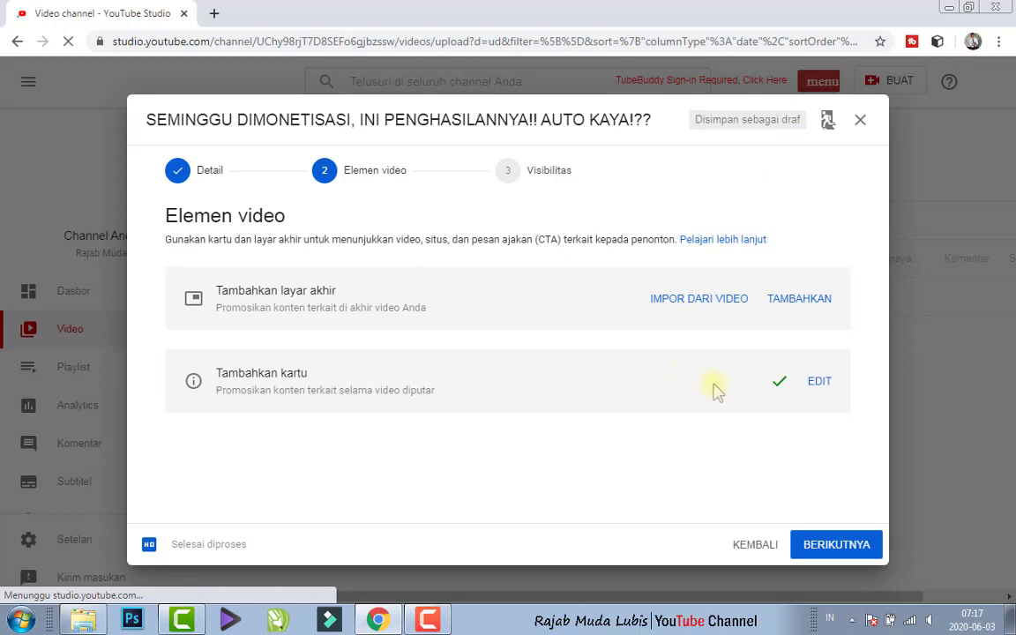
{"action": "left_click", "coordinate": [836, 550]}
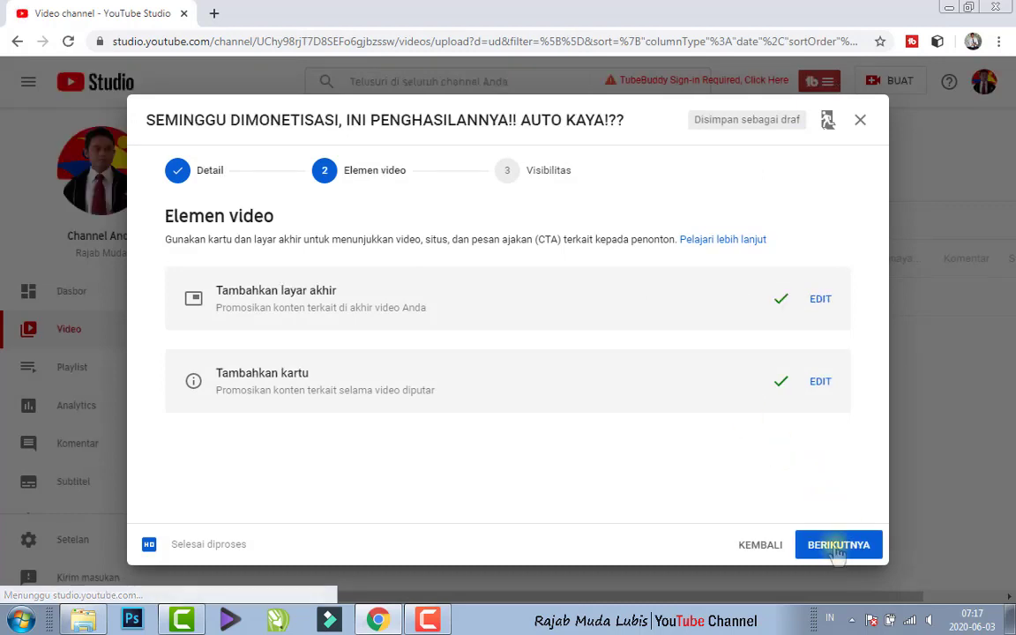
{"action": "left_click", "coordinate": [835, 547]}
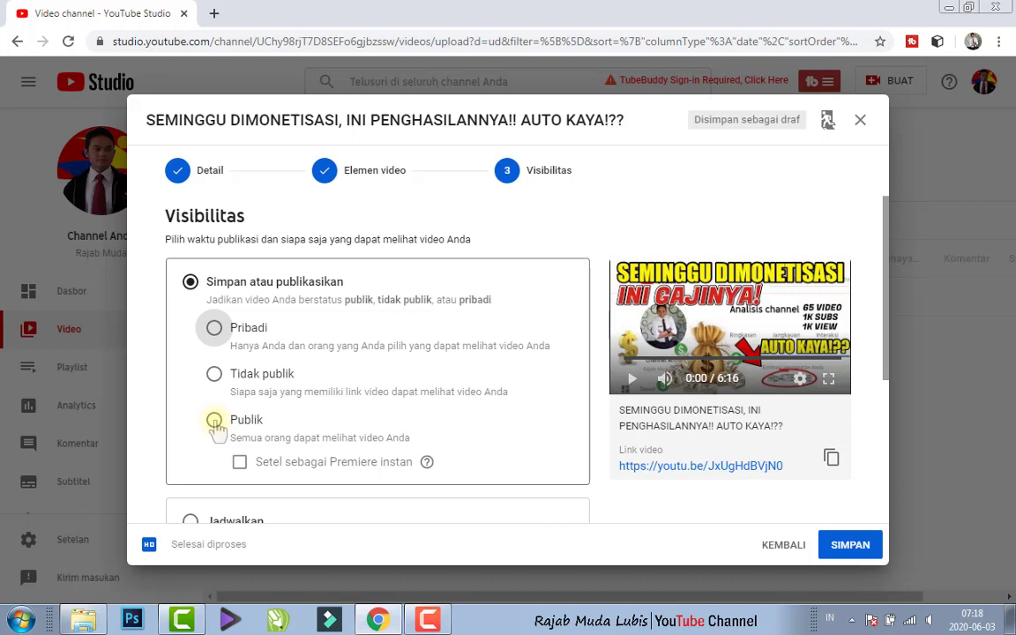
Publish the video with "Publik" visibility and view its entry in the channel's video list.
{"action": "left_click", "coordinate": [214, 422]}
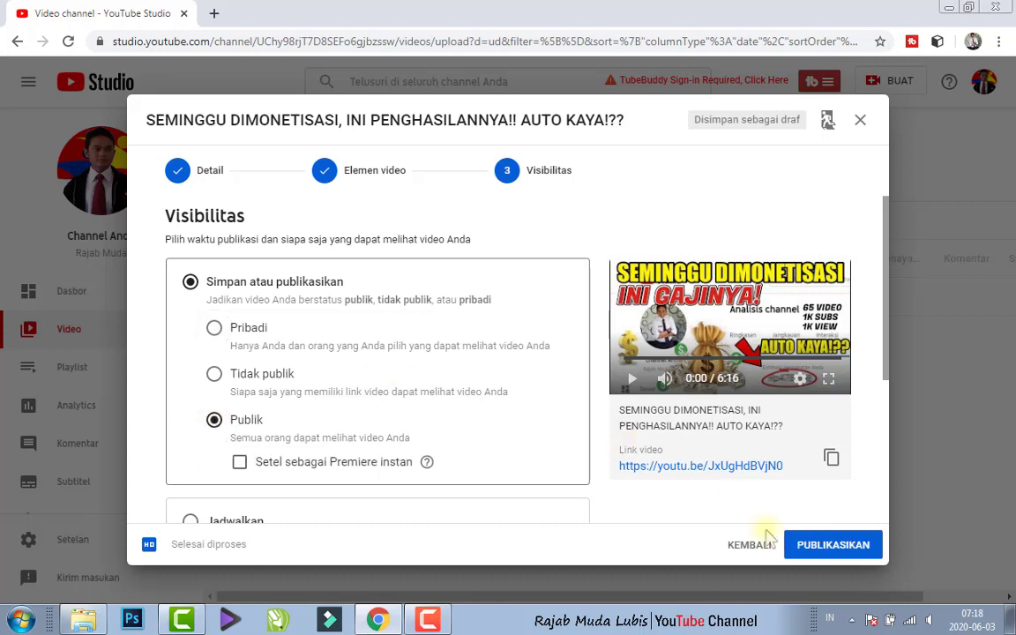
{"action": "left_click", "coordinate": [823, 548]}
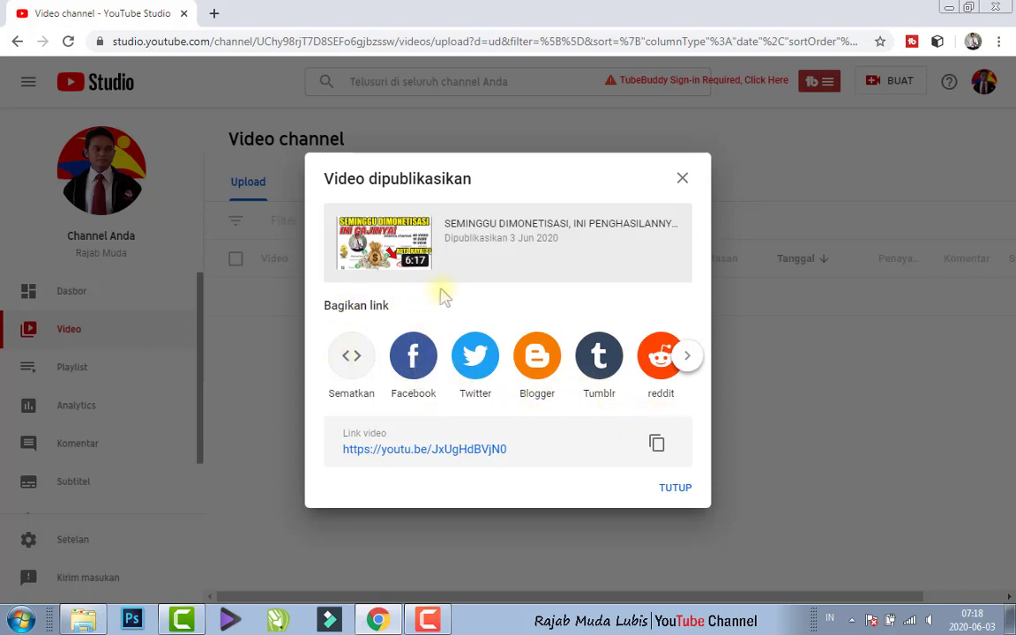
{"action": "left_click", "coordinate": [675, 488]}
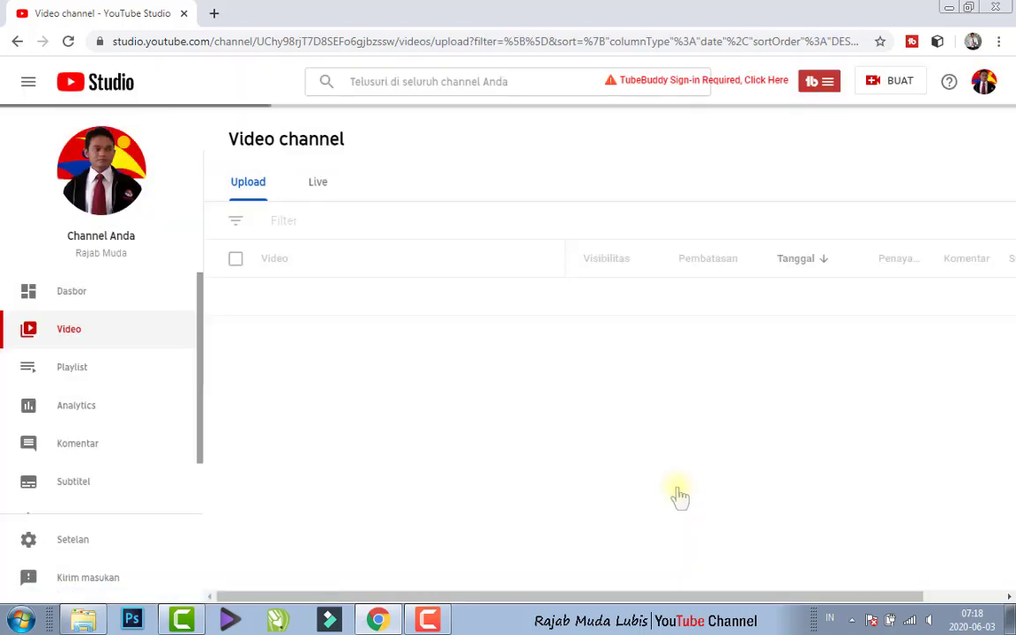
{"action": "mouse_move", "coordinate": [464, 311]}
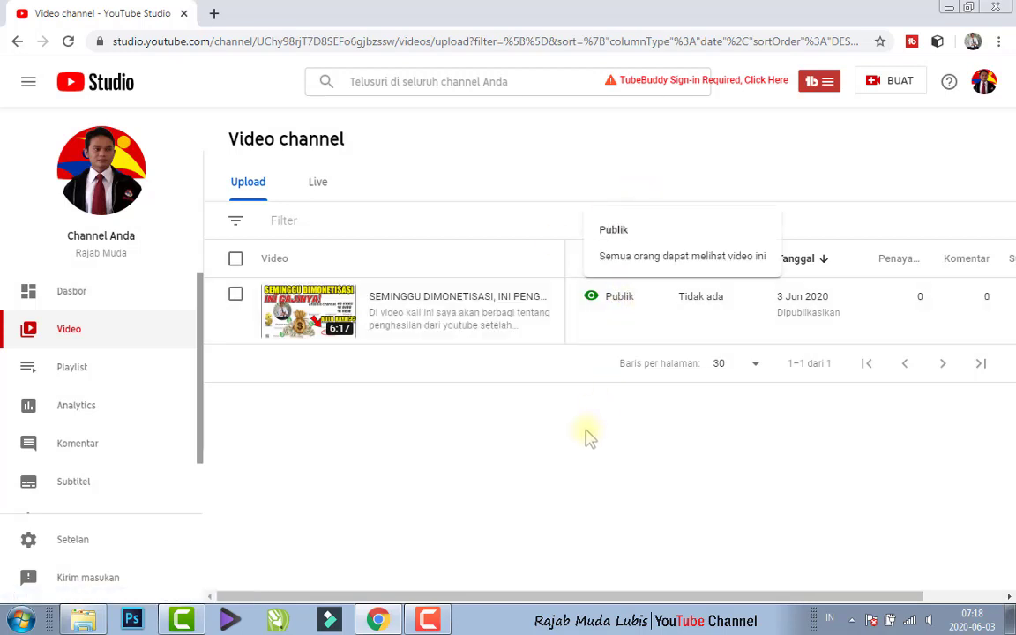
{"action": "left_click_drag", "start_coordinate": [577, 598], "coordinate": [342, 419]}
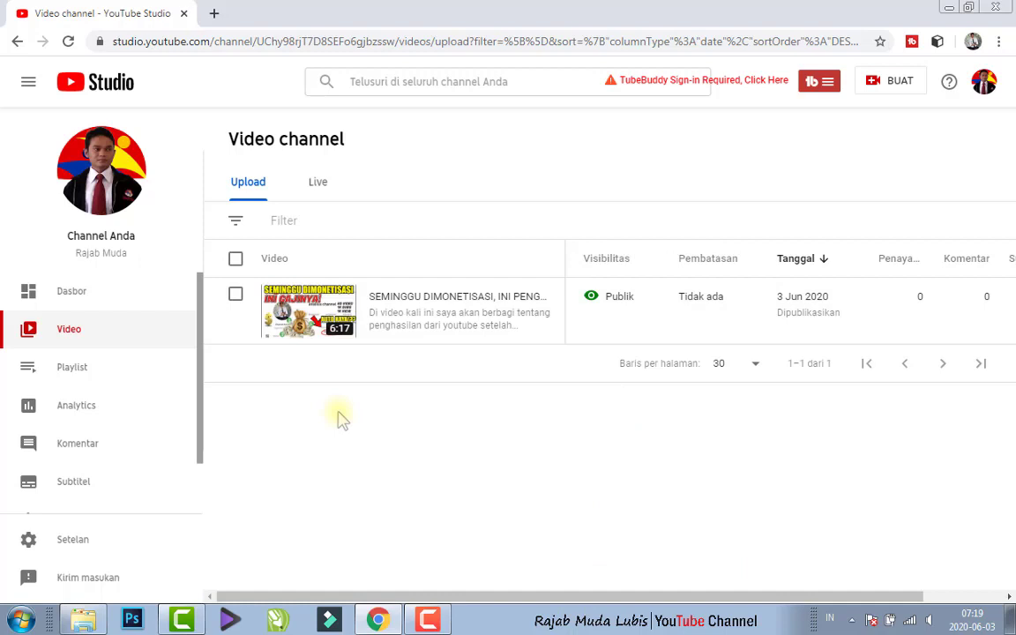